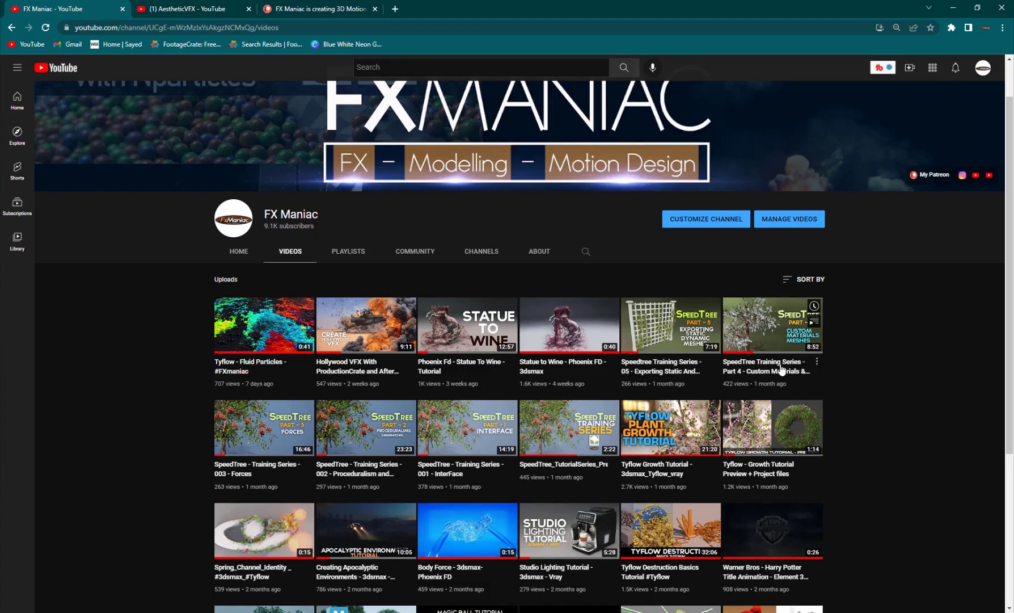
Step: Browse the uploaded videos on the FX Maniac YouTube channel
scroll(483, 354, down, 3)
scroll(244, 334, up, 4)
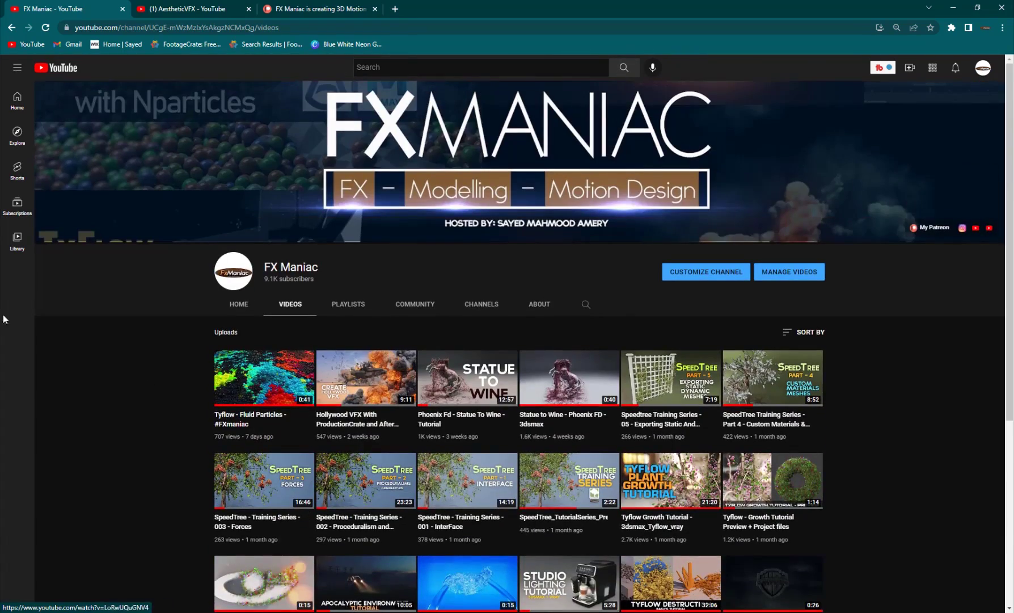
scroll(142, 340, down, 3)
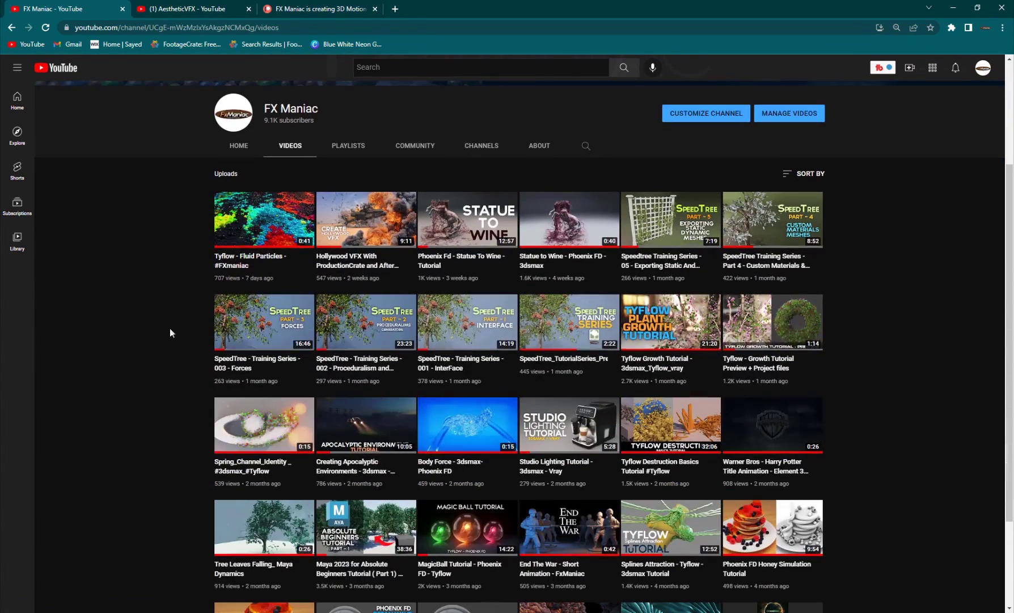
scroll(267, 367, up, 3)
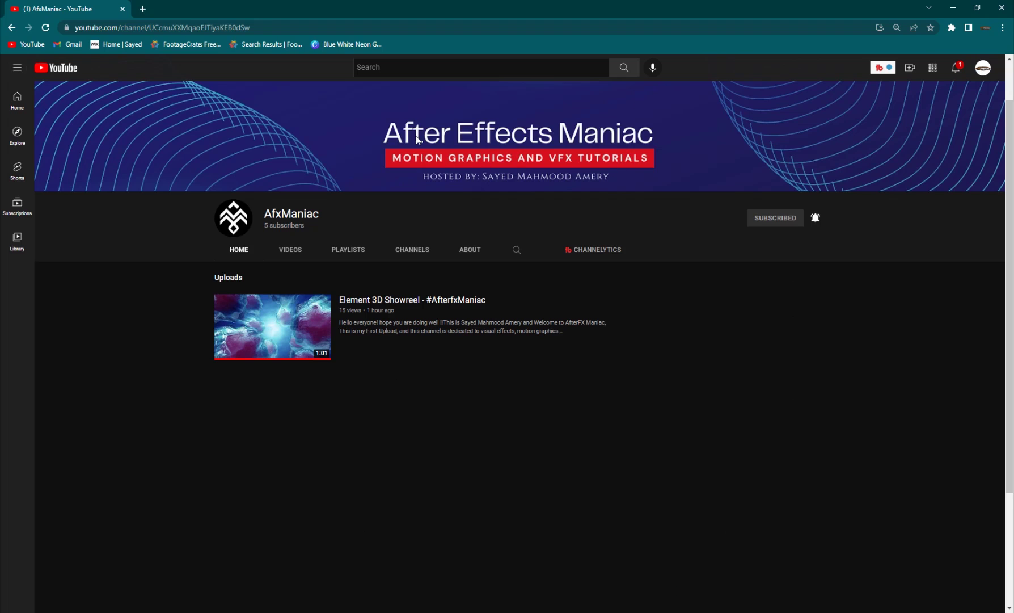
Step: Review the AfxManiac channel page, visit the account's own channel, and open AfxManiac from its featured channels there
drag(320, 215, 272, 216)
click(306, 232)
mouse_move(448, 311)
click(984, 69)
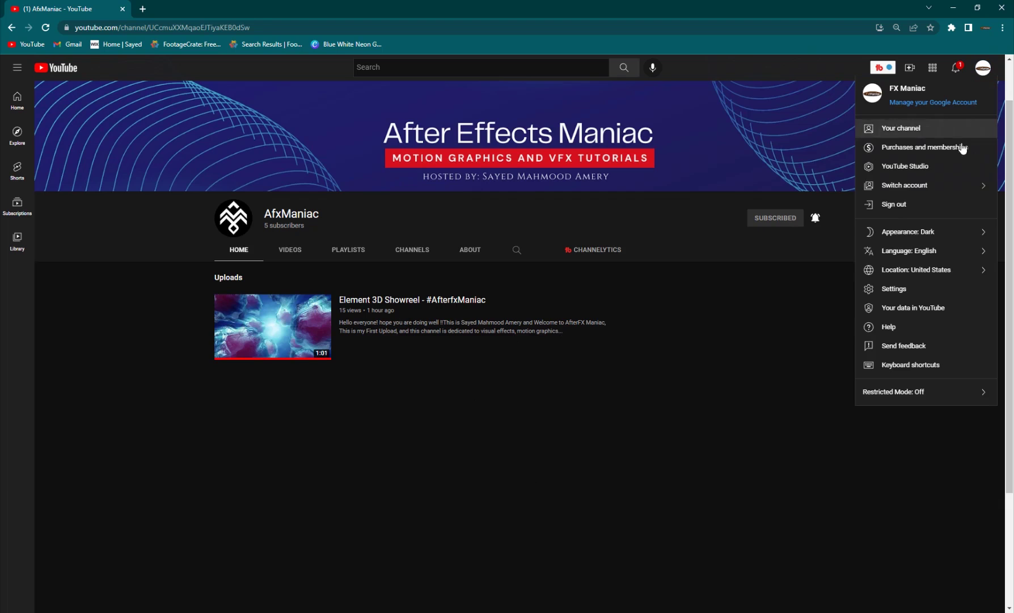
click(919, 129)
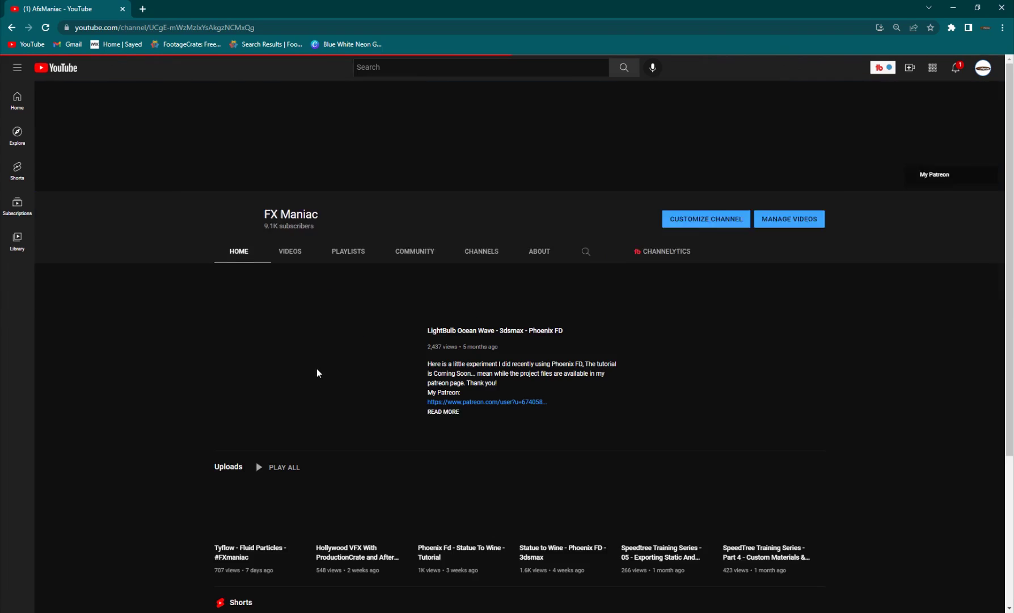
scroll(318, 318, down, 7)
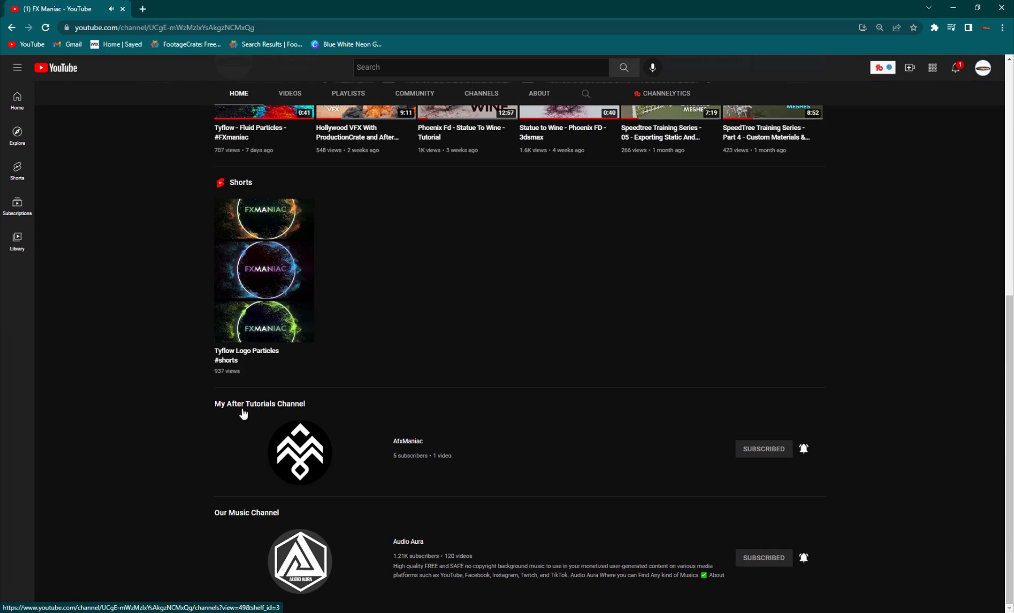
click(415, 442)
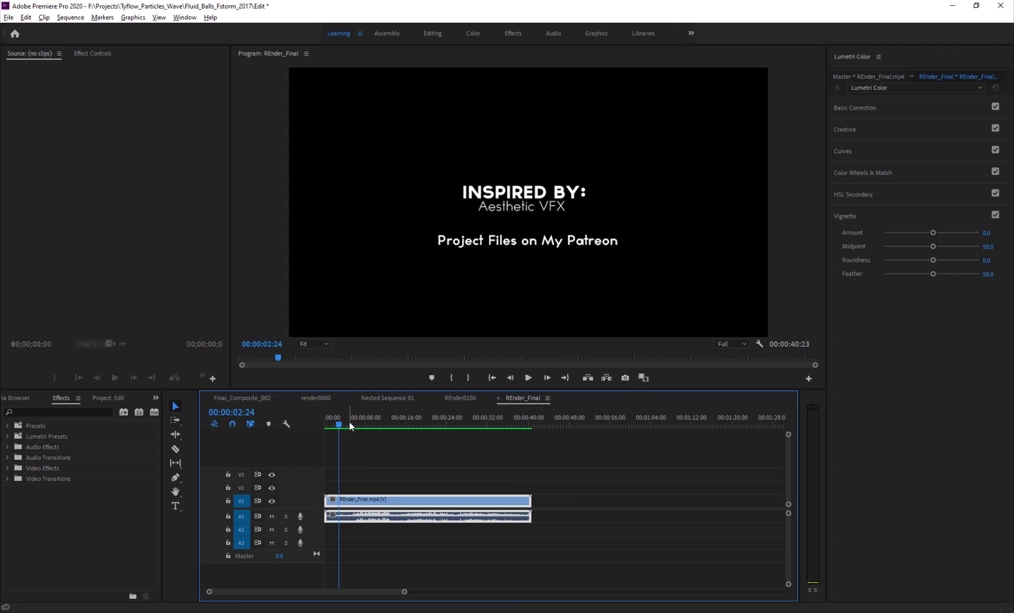
Step: Check the start of the REnder_Final sequence in Premiere Pro and browse the AestheticVFX channel's uploads in the browser
drag(349, 422, 352, 423)
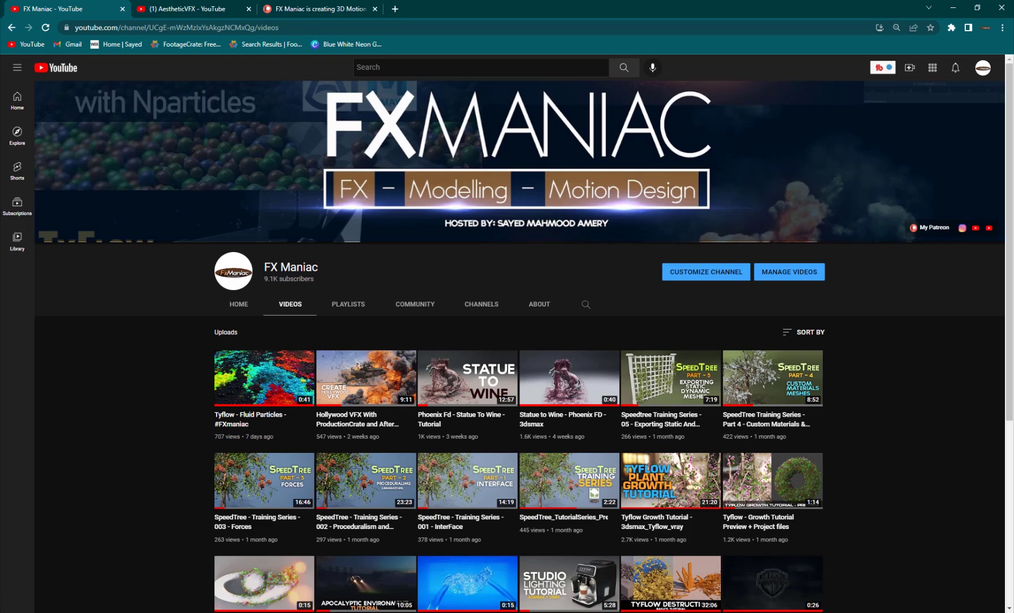
click(188, 9)
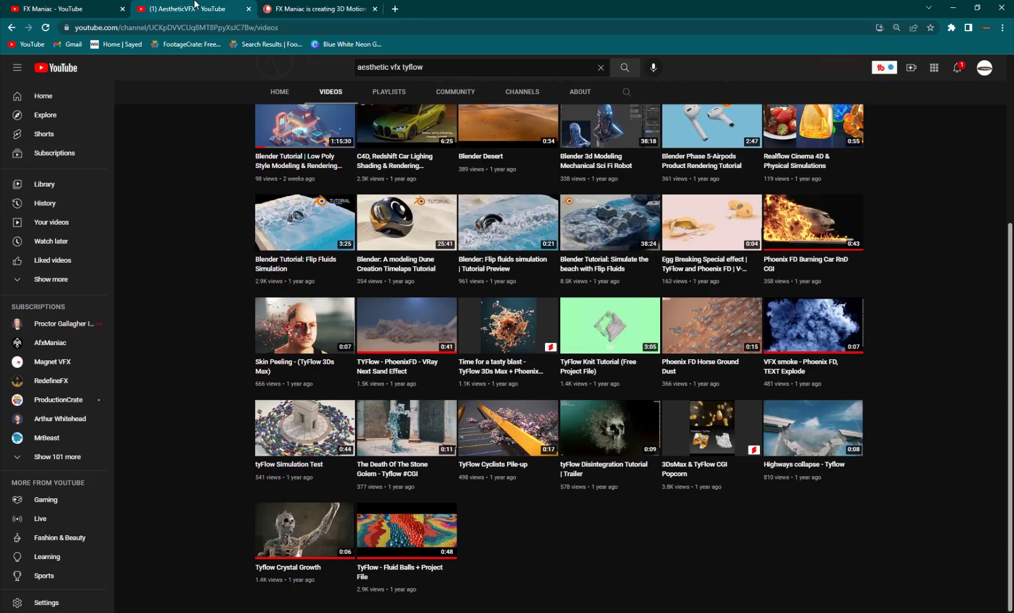
scroll(351, 238, up, 8)
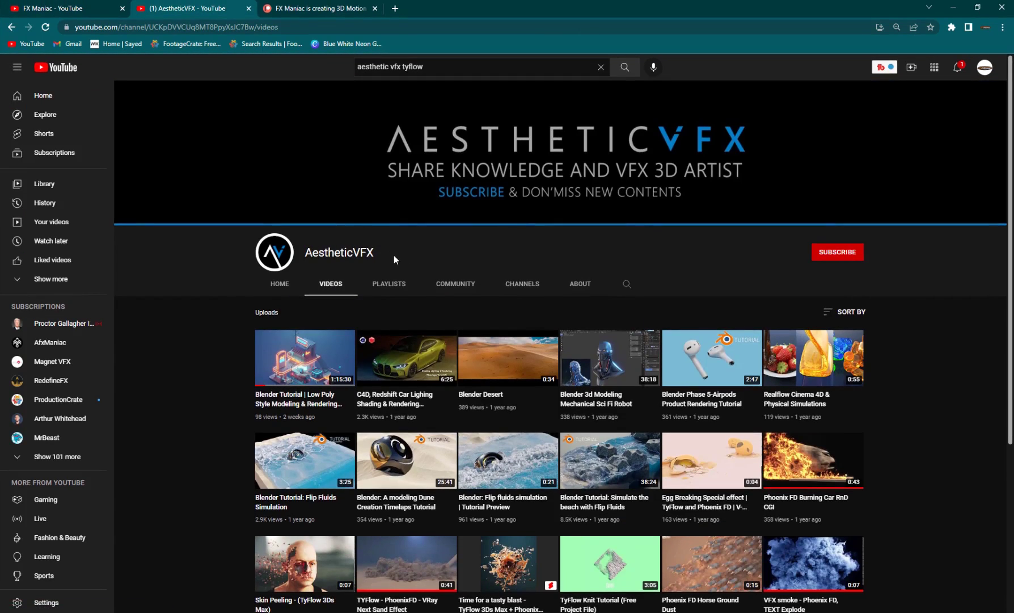
drag(394, 254, 319, 250)
click(18, 67)
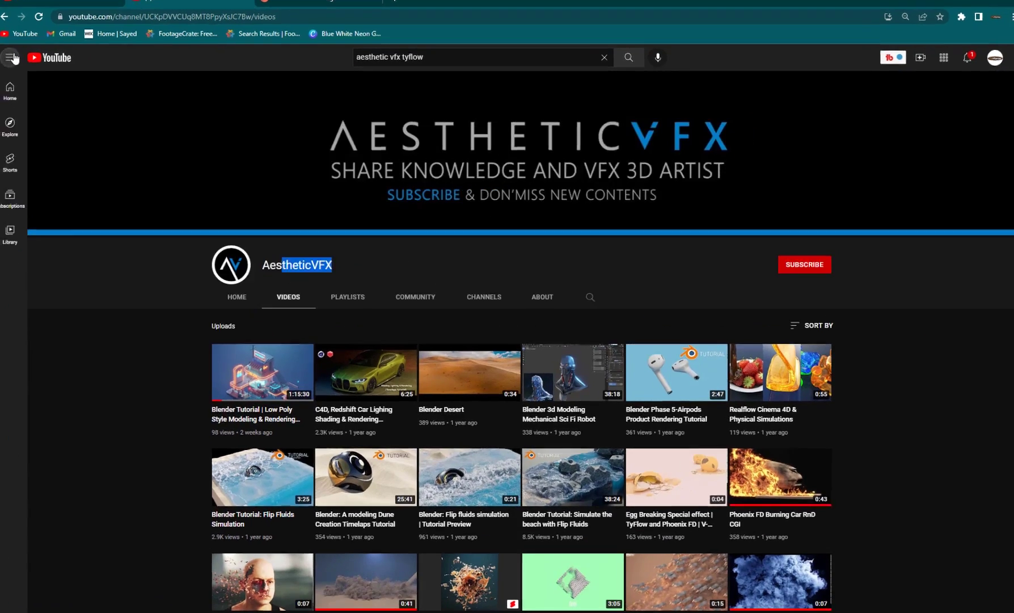
scroll(359, 397, down, 5)
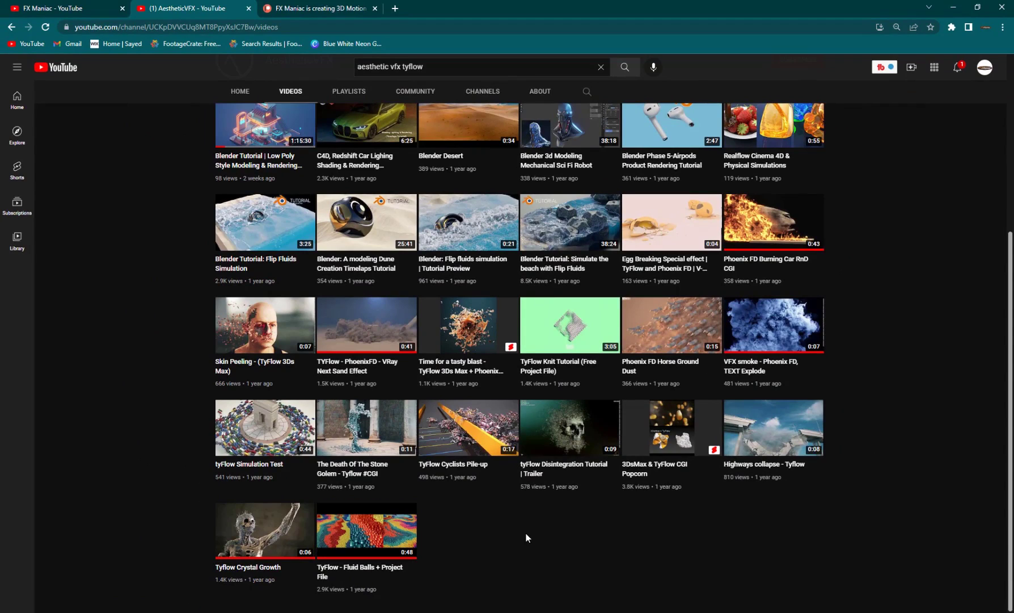
scroll(354, 338, up, 5)
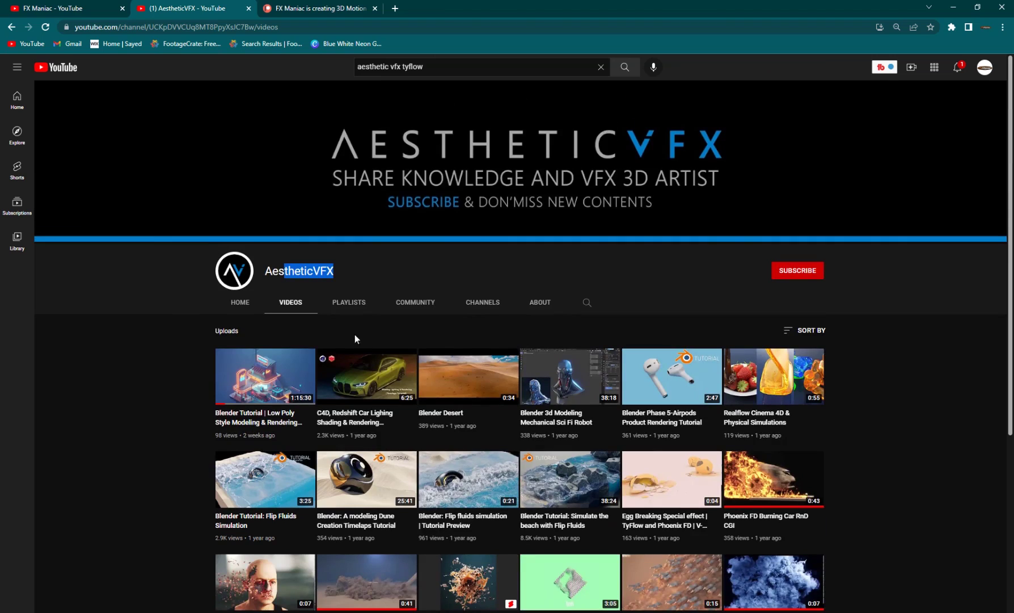
Step: Revisit the FX Maniac uploads, switch to Adobe Premiere Pro and scrub through the REnder_Final sequence
click(66, 8)
scroll(602, 564, down, 3)
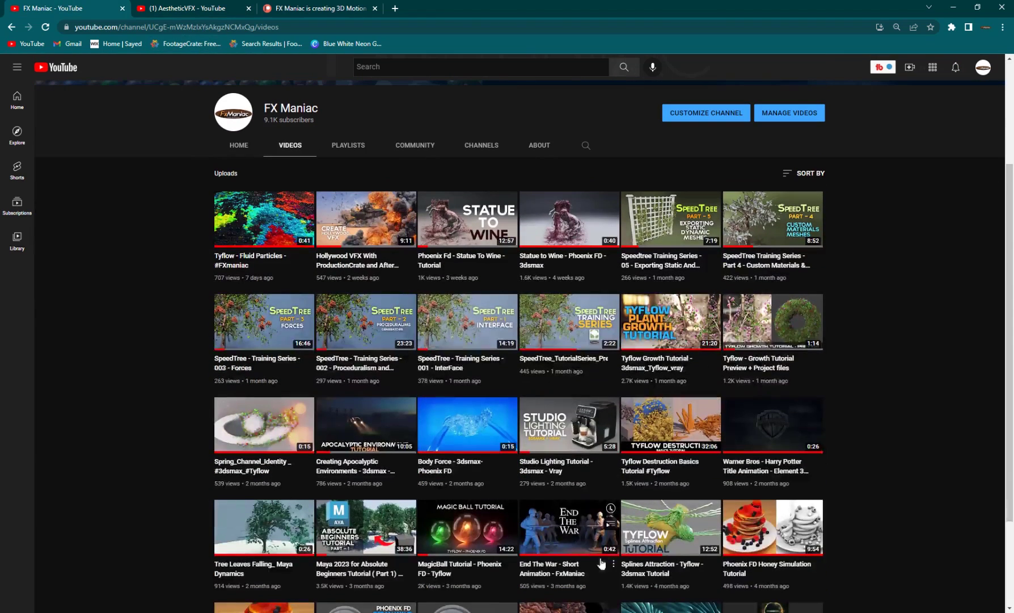
mouse_move(506, 610)
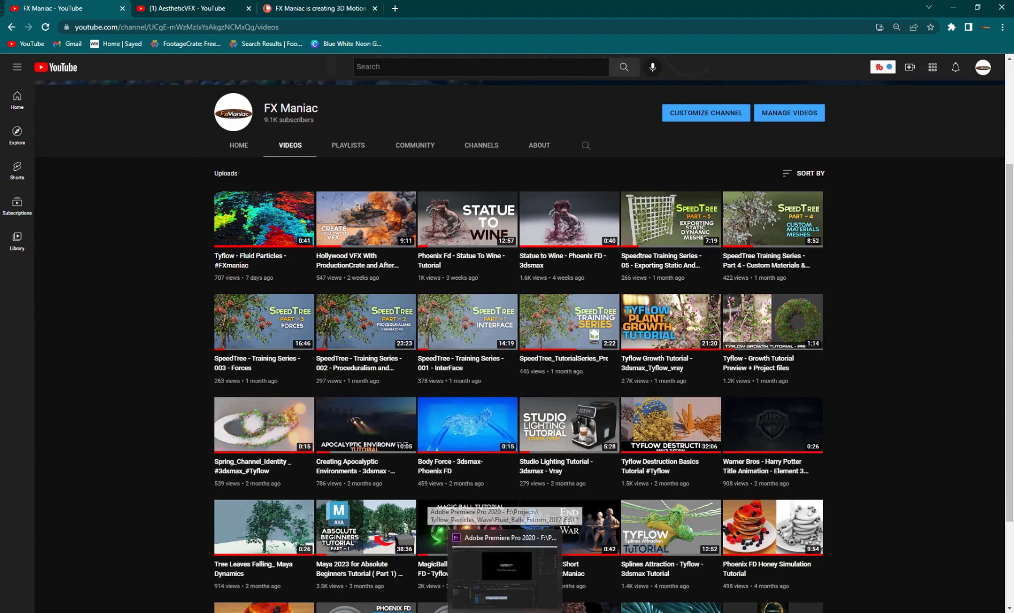
click(505, 573)
drag(349, 424, 483, 421)
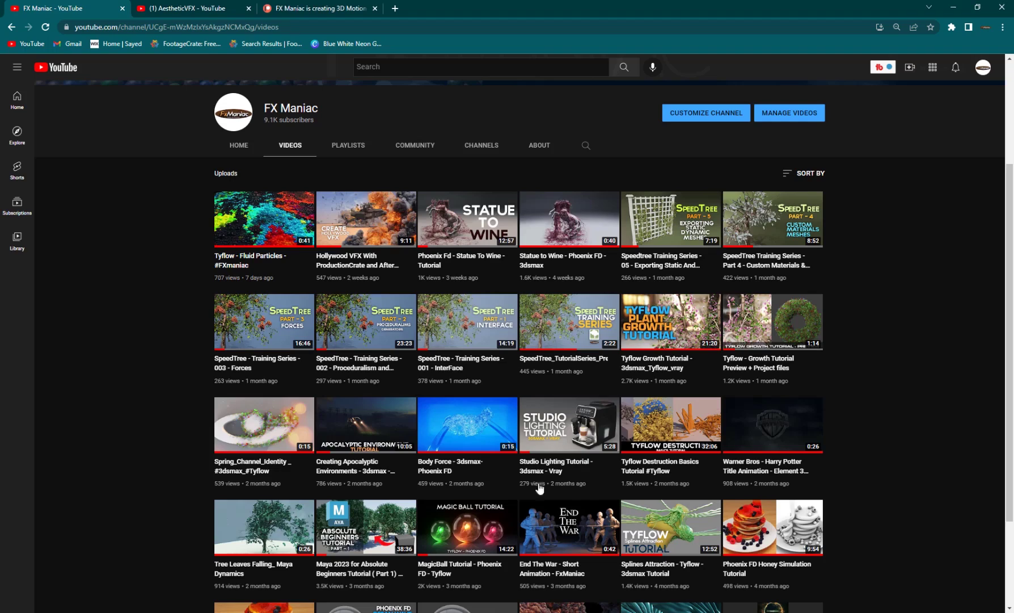
Step: Examine the membership levels and the Tyflow - Fluid Particles post on the FX Maniac Patreon page
click(324, 4)
scroll(428, 312, down, 10)
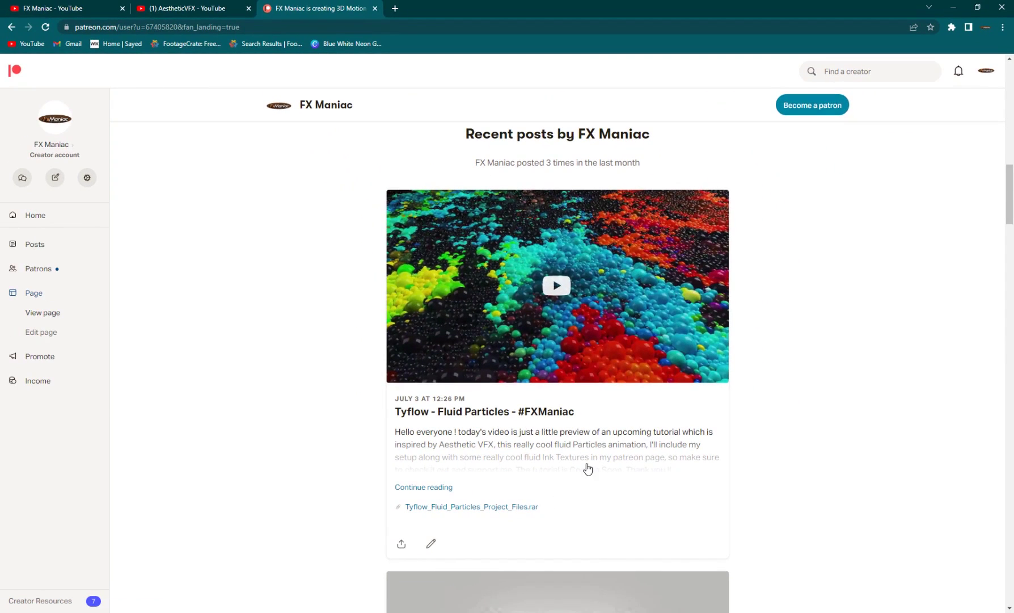
scroll(401, 366, up, 10)
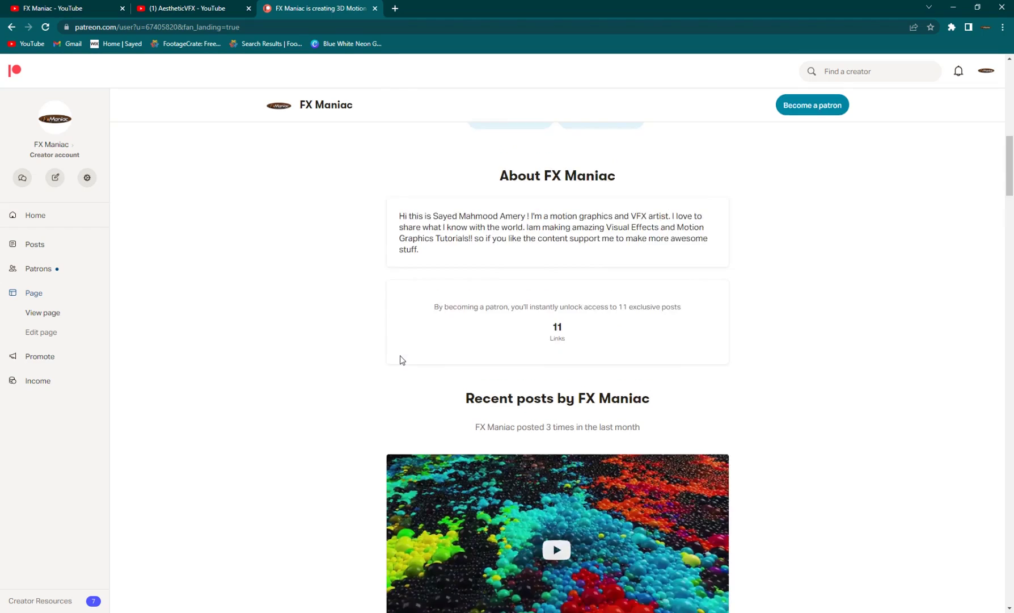
scroll(460, 317, down, 5)
scroll(408, 388, up, 3)
scroll(391, 301, up, 4)
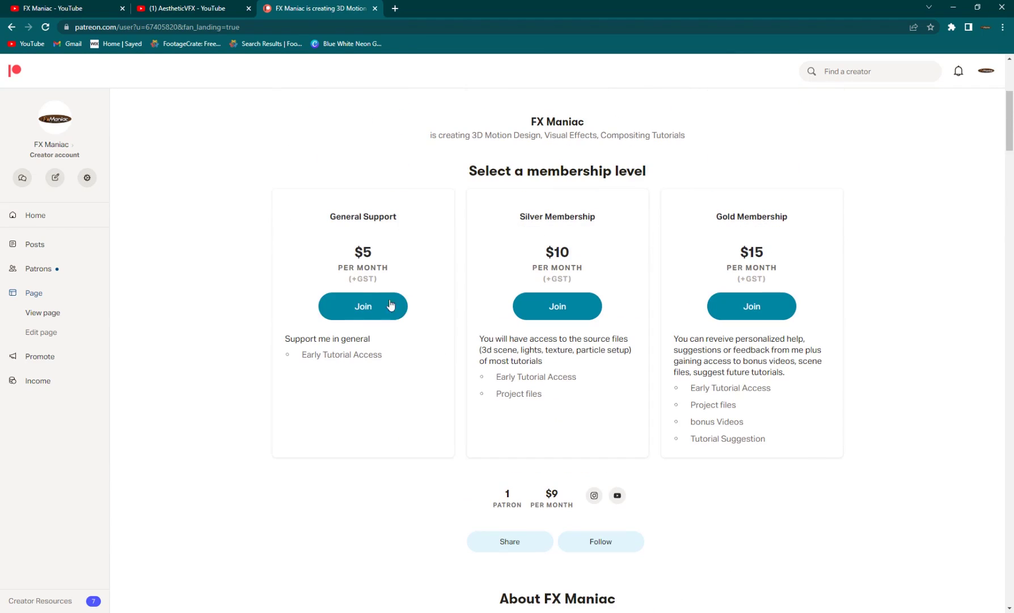
scroll(459, 349, down, 3)
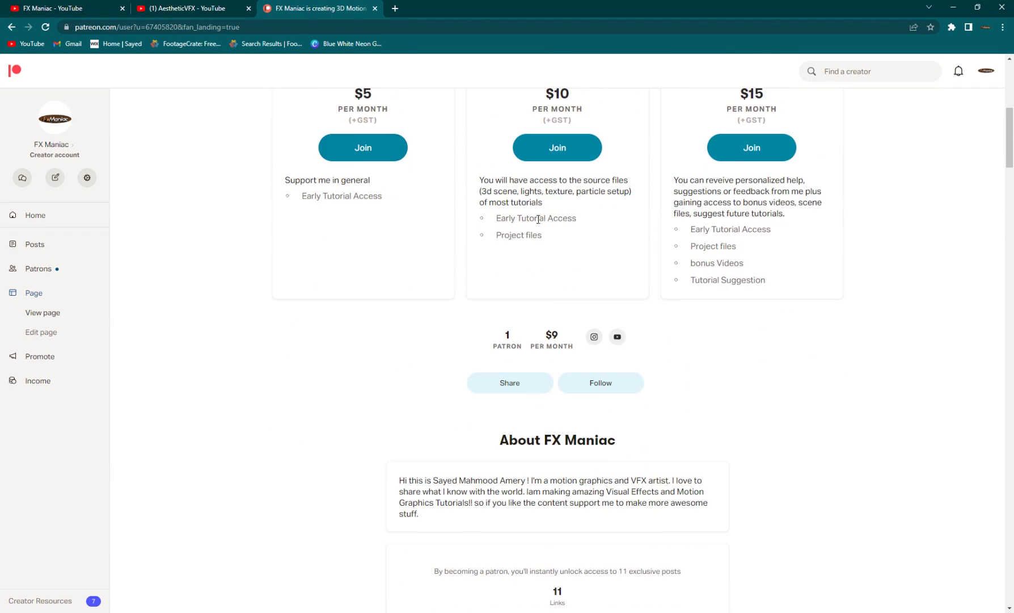
scroll(521, 229, down, 7)
scroll(423, 254, down, 5)
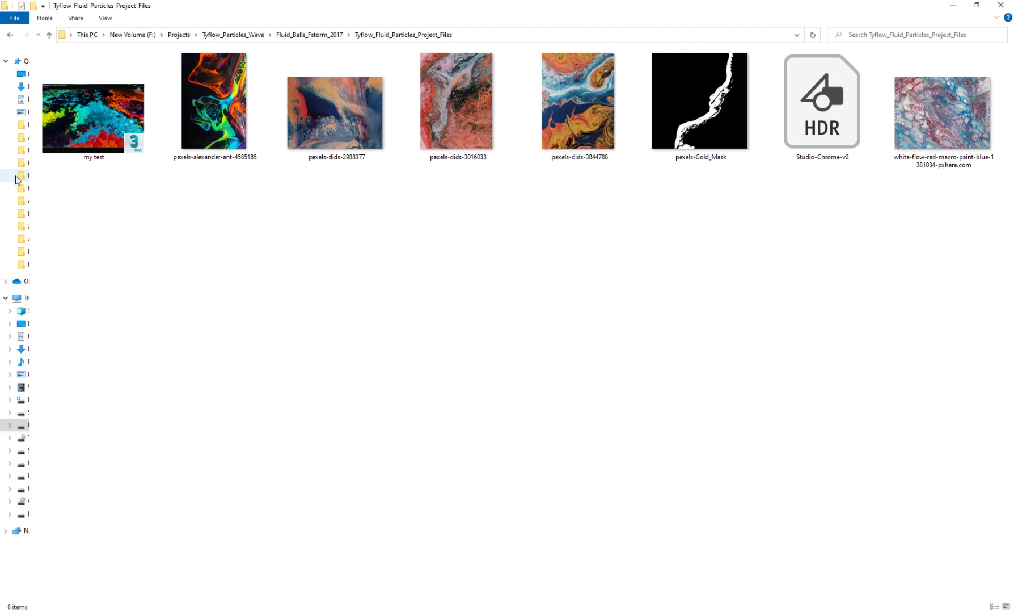
Step: Preview the fluid texture images in the Tyflow_Fluid_Particles_Project_Files folder up to pexels-dids-3844788, and close the viewer
click(91, 144)
click(222, 111)
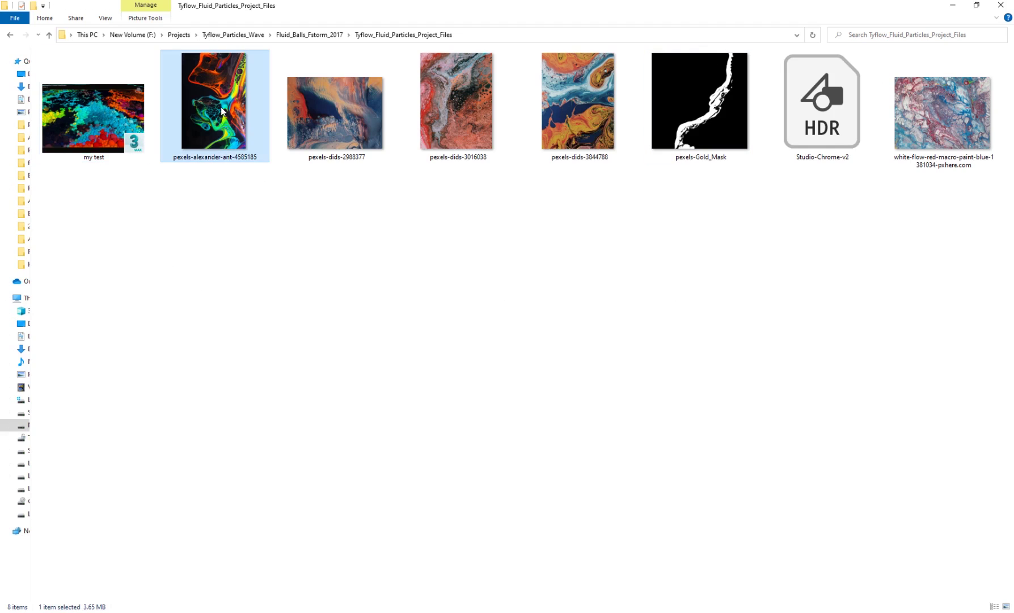
double_click(221, 111)
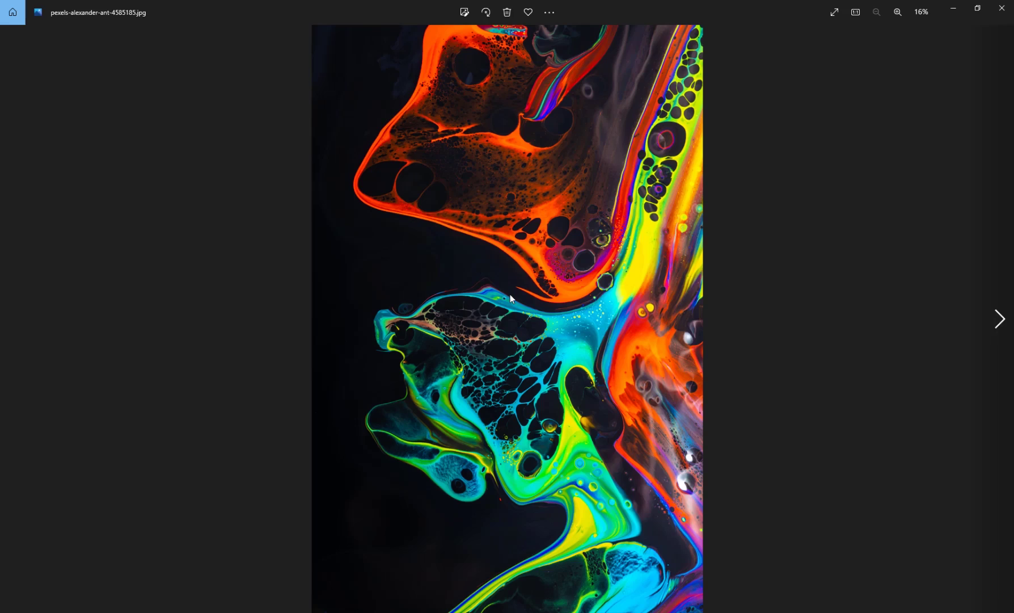
key(Right)
key(Right)
key(Right)
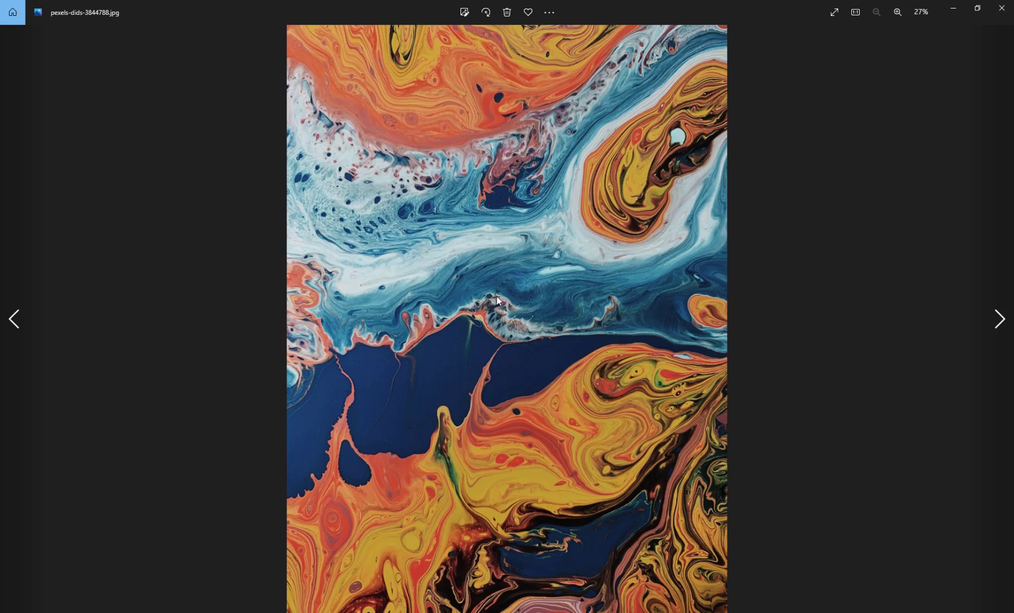
click(1002, 8)
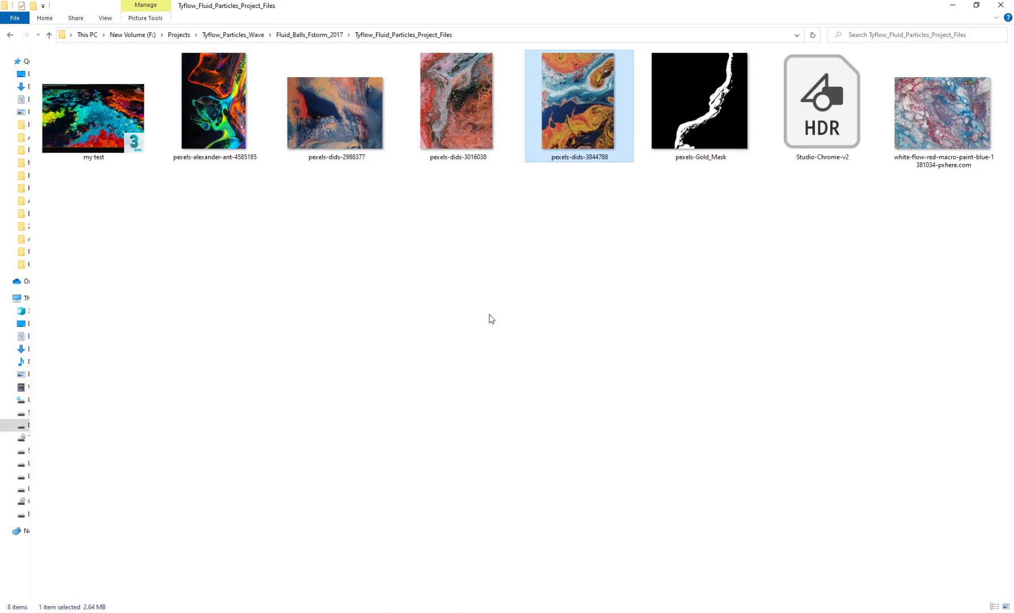
Step: Switch to 3ds Max, bring up the Slate Material Editor and assign the VRayMtl Material #29 to tyFlow001
key(alt+Tab)
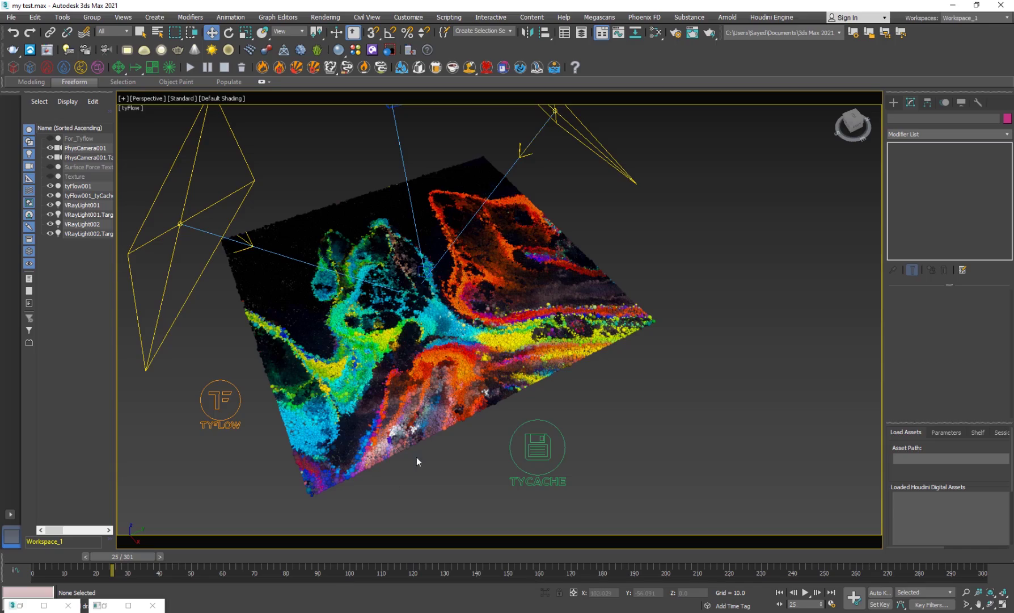
alt+middle_drag(382, 422, 121, 545)
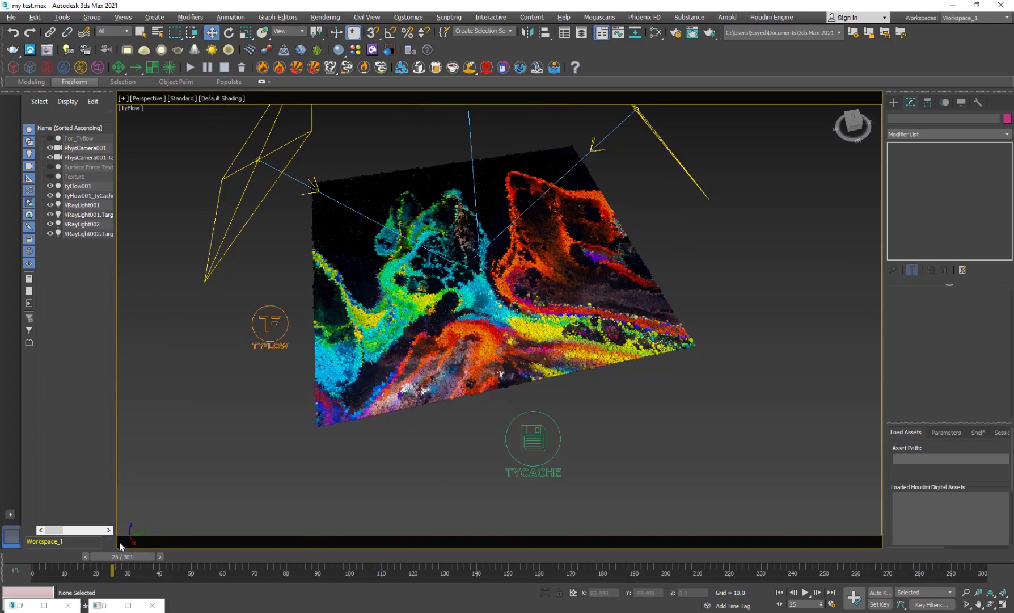
click(45, 607)
drag(511, 6, 718, 142)
click(233, 381)
middle_drag(233, 381, 198, 384)
middle_drag(773, 341, 573, 349)
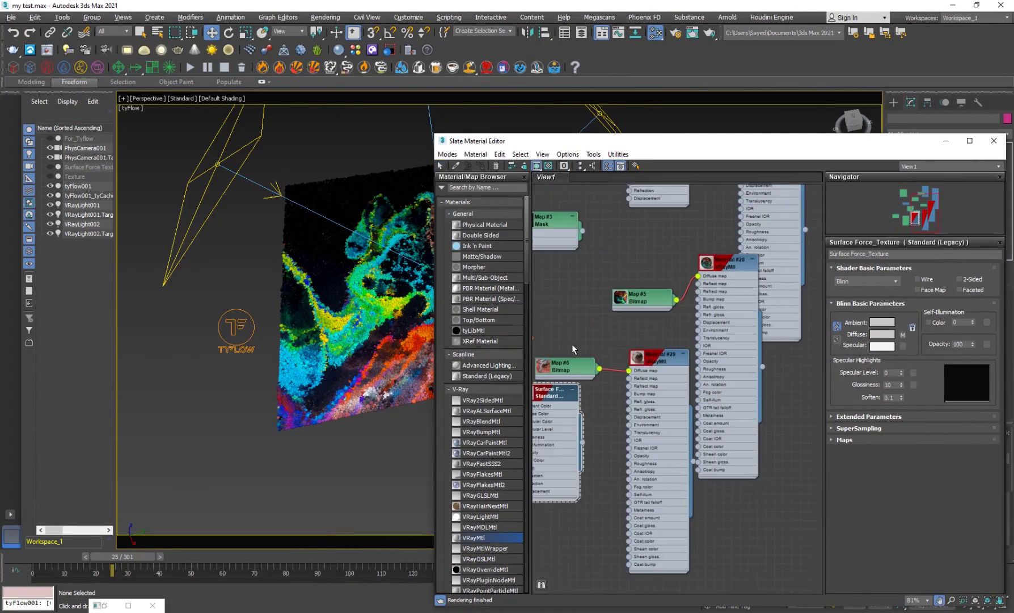
click(653, 366)
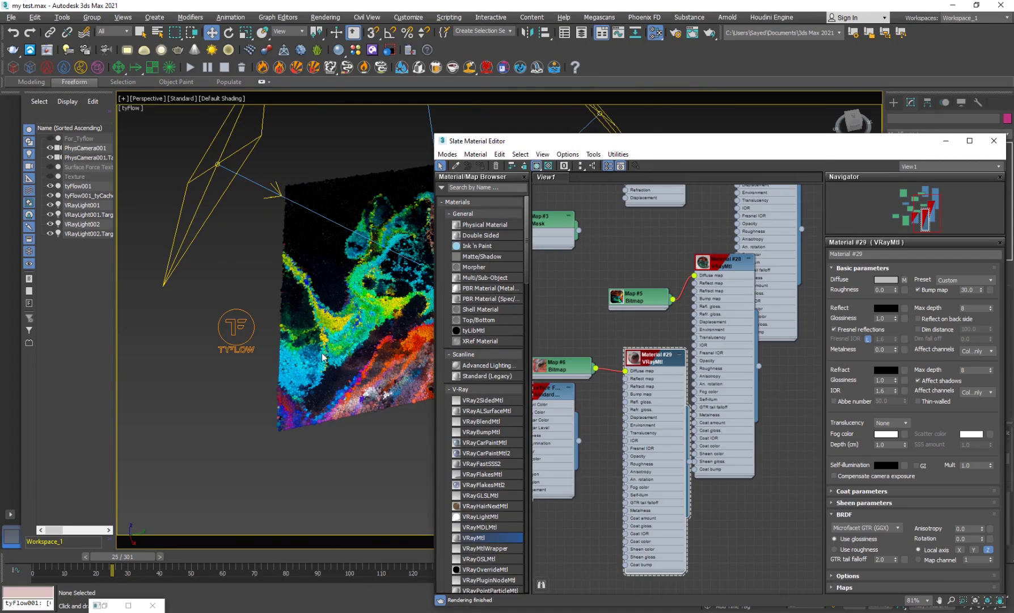
click(484, 165)
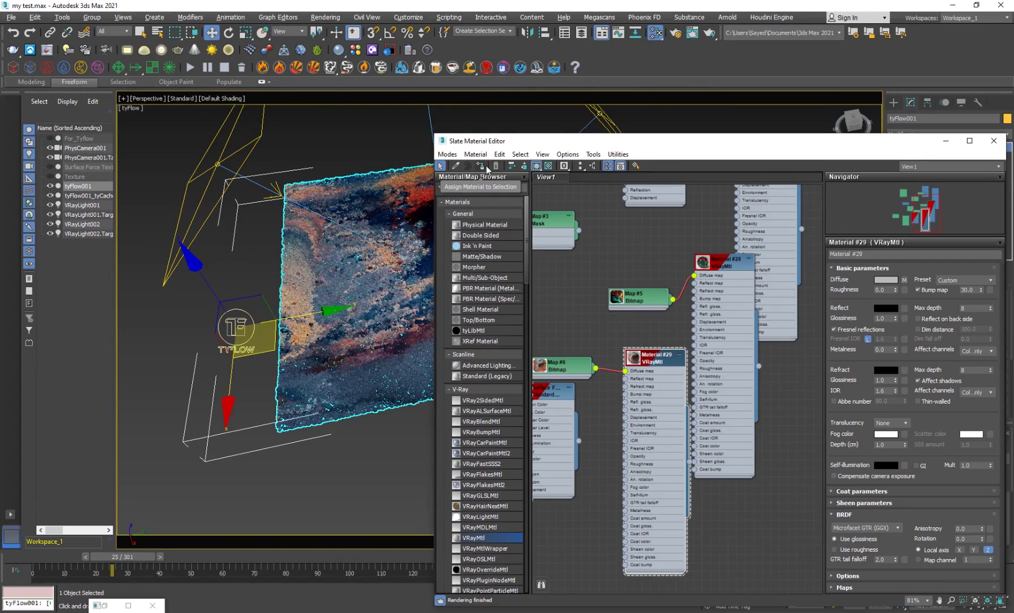
Step: Inspect the retextured particle surface from several angles and close the Slate Material Editor
middle_drag(371, 323, 311, 334)
click(344, 447)
alt+middle_drag(345, 447, 341, 368)
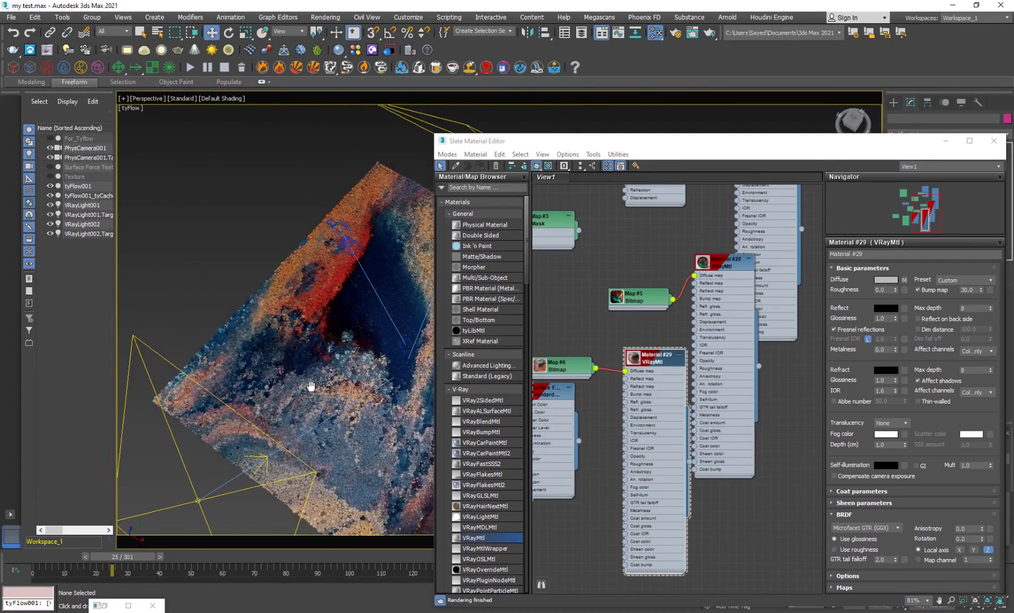
scroll(265, 356, down, 4)
alt+middle_drag(265, 355, 320, 363)
scroll(321, 363, up, 5)
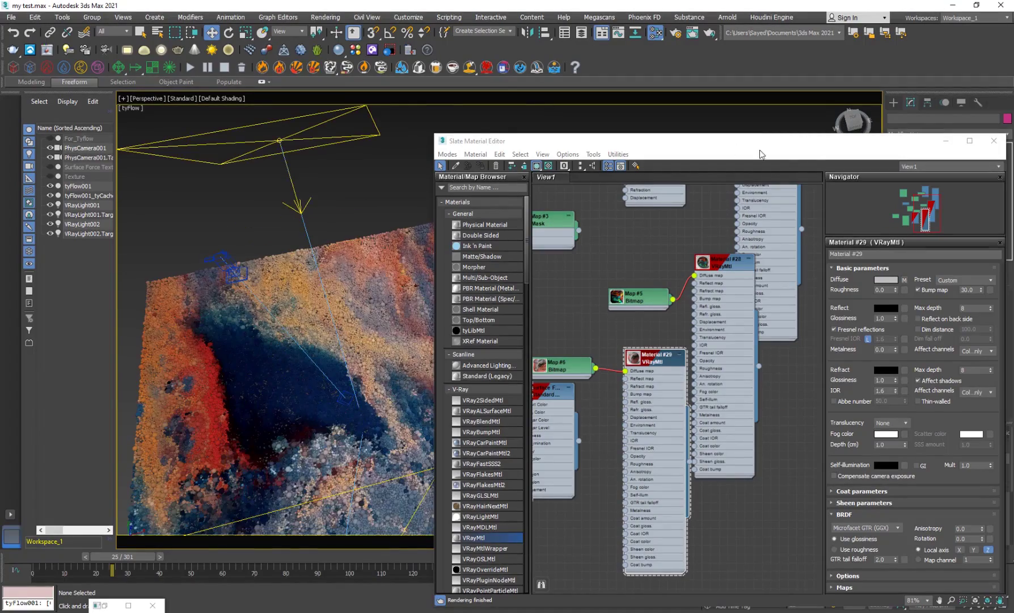
drag(817, 142, 597, 156)
click(774, 155)
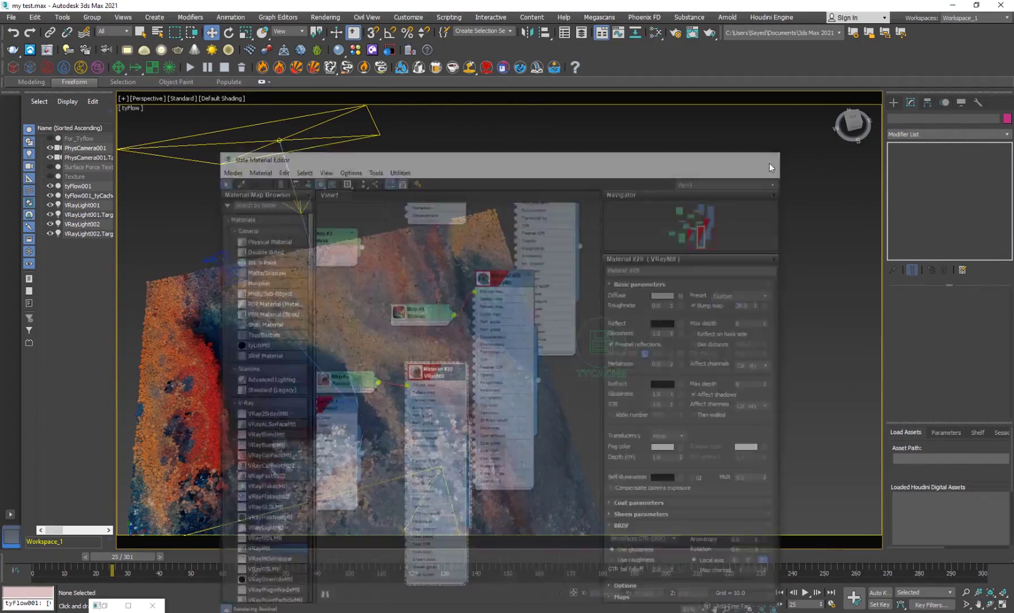
alt+middle_drag(416, 375, 410, 326)
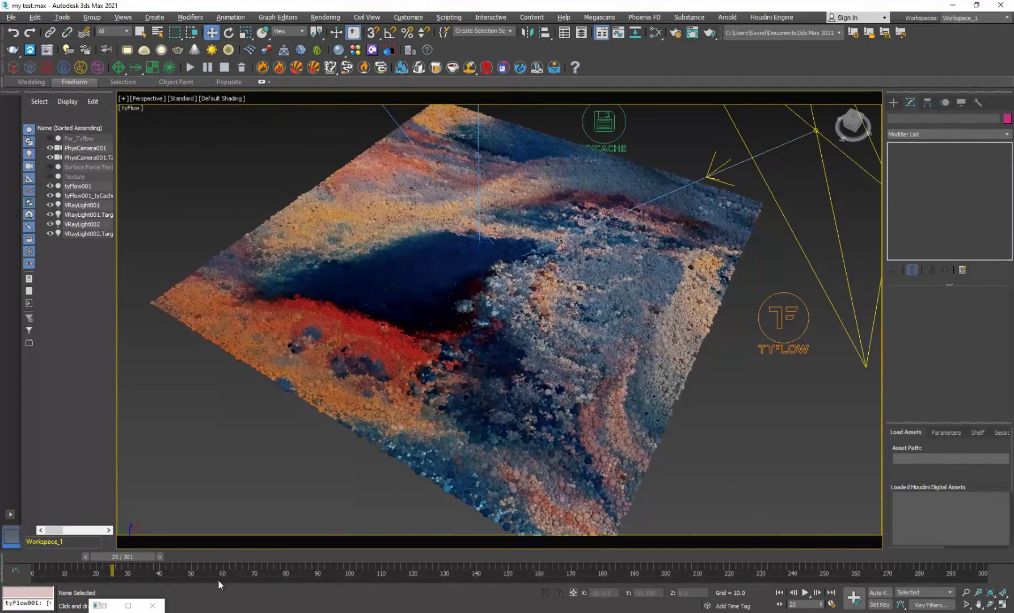
Step: Bring up the tyFlow001 editor as a floating window over the viewport and view the whole particle surface beside it
click(128, 606)
double_click(137, 3)
alt+middle_drag(257, 284, 312, 324)
scroll(380, 308, down, 6)
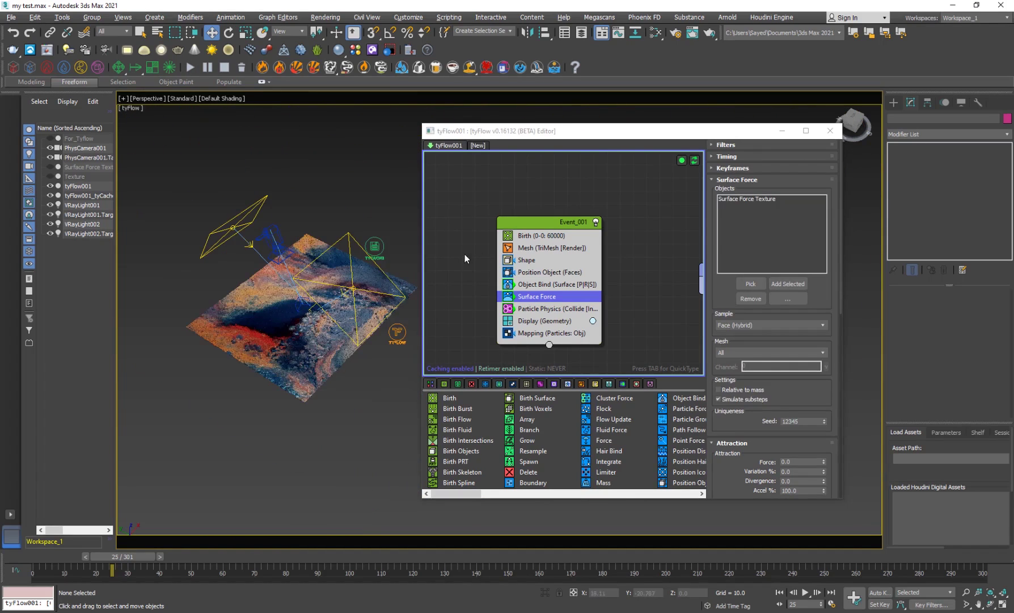
Step: Examine the Birth operator's start, end and total particle settings, and the Mesh operator's mesh type and Render Only options
click(540, 236)
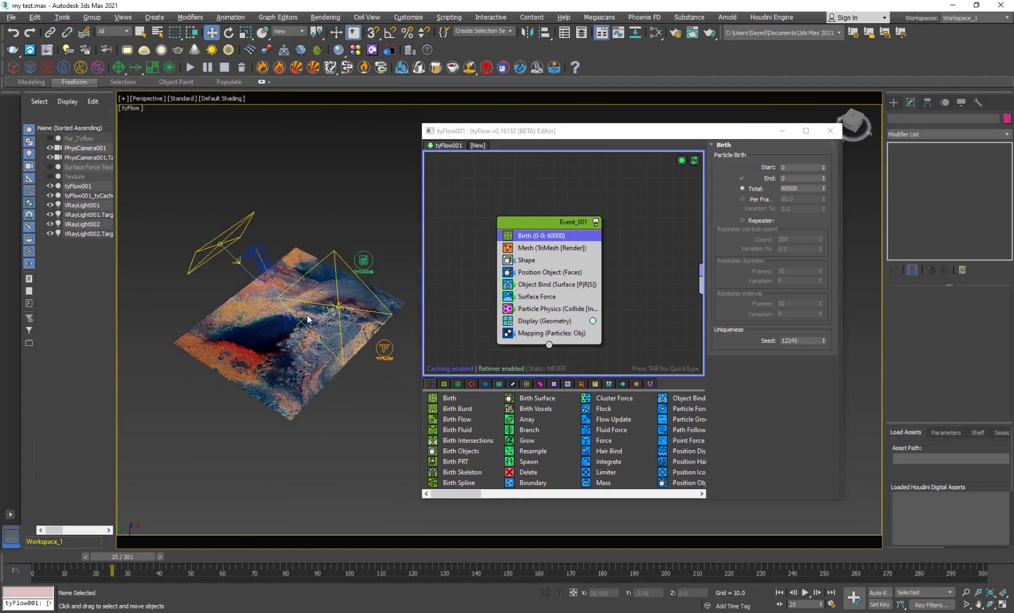
scroll(346, 311, up, 3)
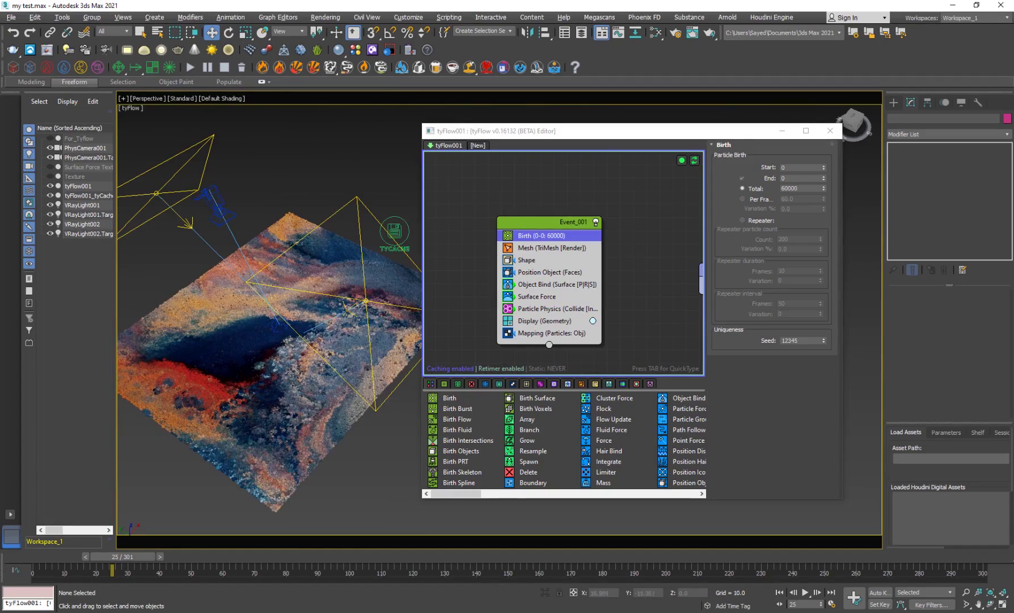
click(793, 169)
click(788, 178)
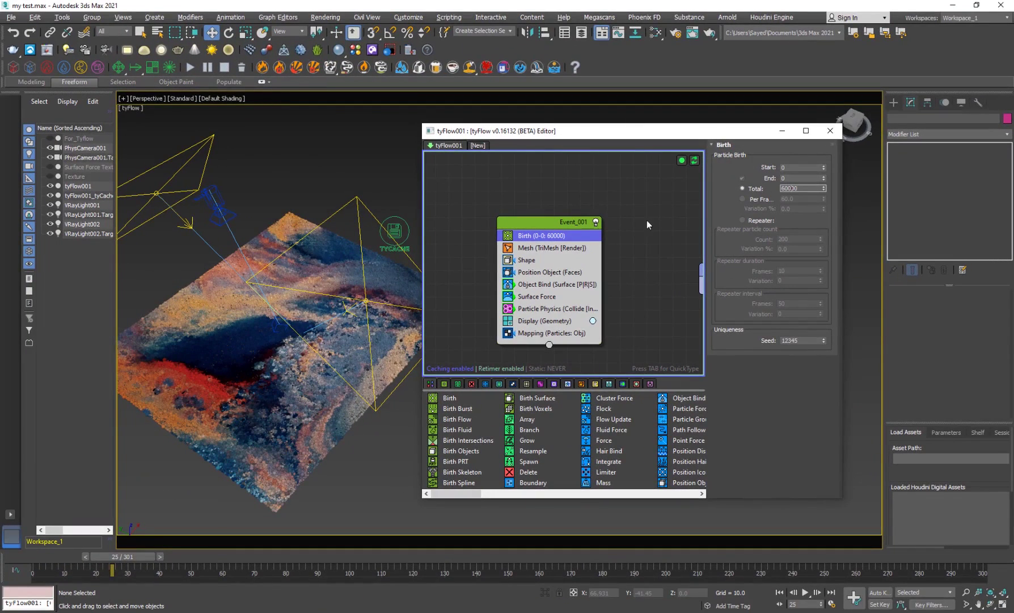
click(559, 248)
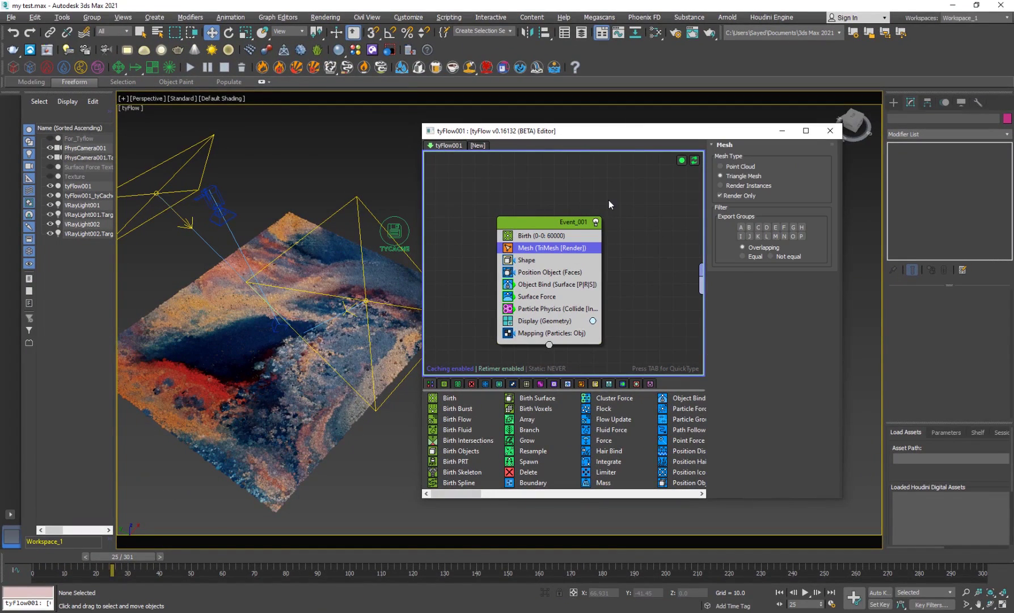
Step: Examine the Shape operator's 10% Geosphere distribution and size settings, and compare them with the sphere sizes in the viewport
click(532, 263)
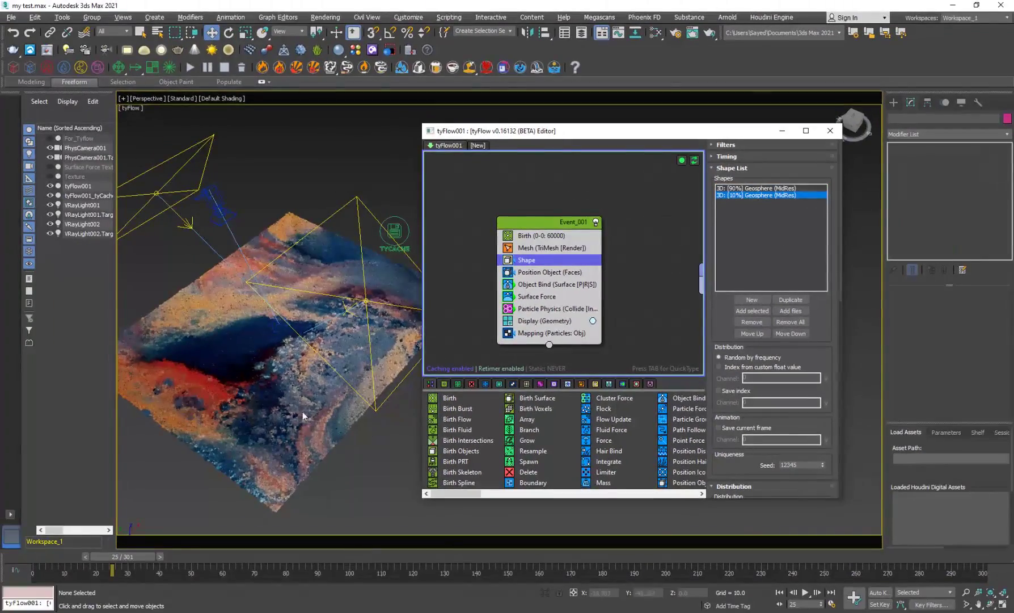
scroll(303, 411, up, 8)
alt+middle_drag(284, 407, 283, 378)
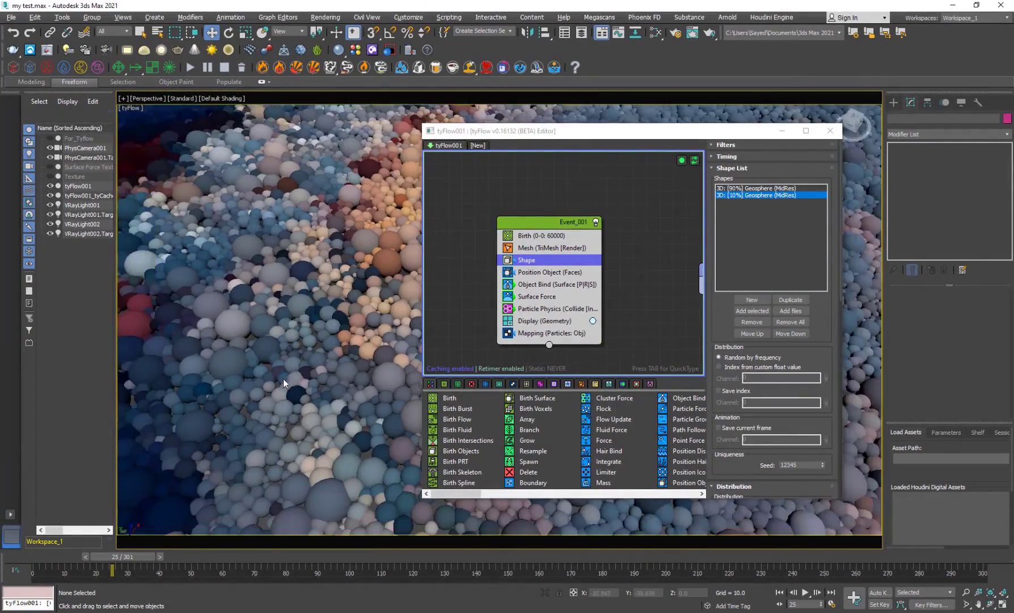
scroll(305, 341, down, 4)
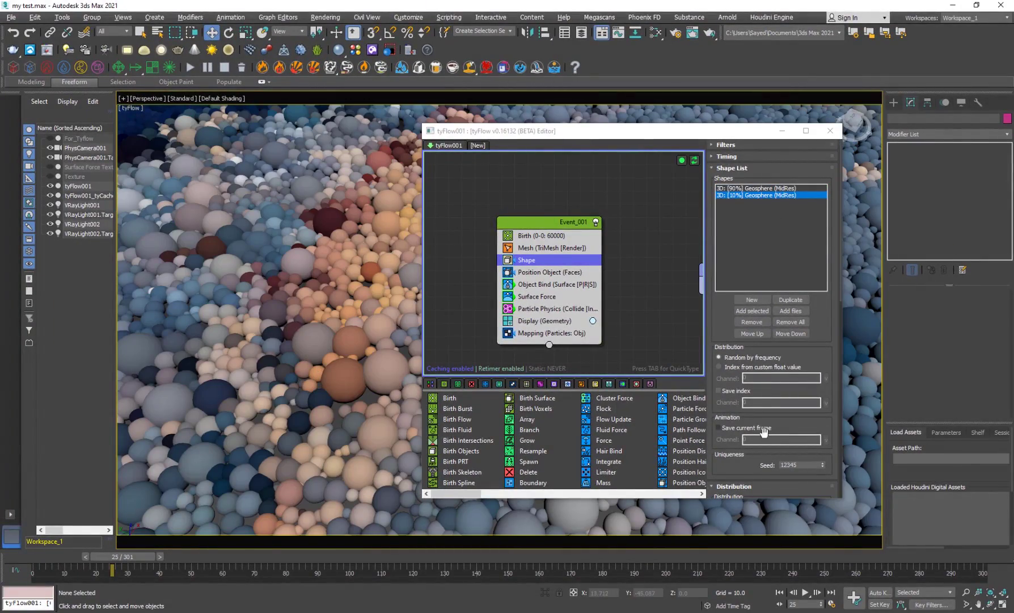
scroll(728, 435, down, 5)
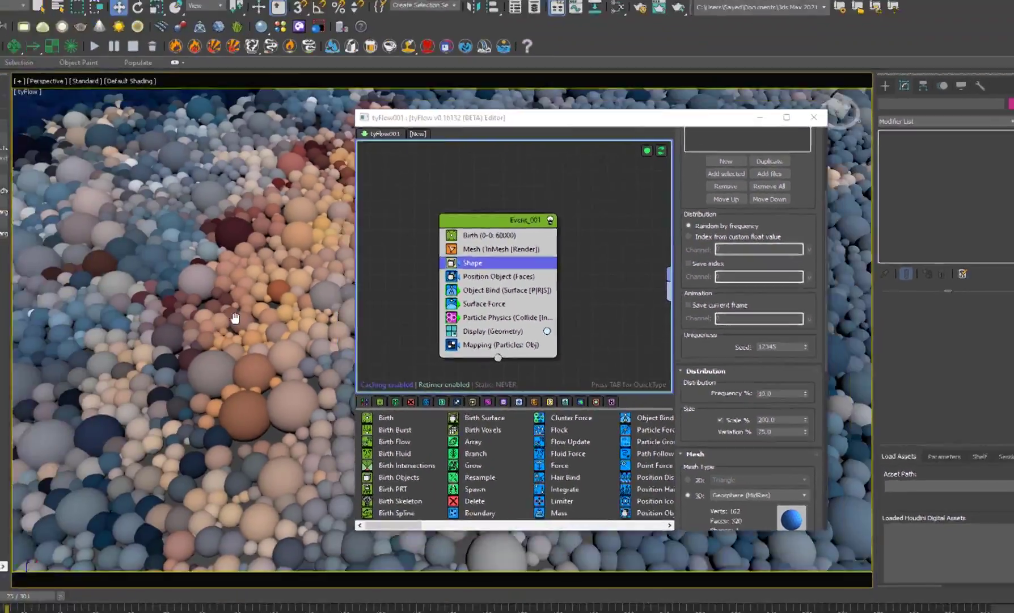
middle_drag(235, 318, 227, 339)
scroll(228, 339, down, 10)
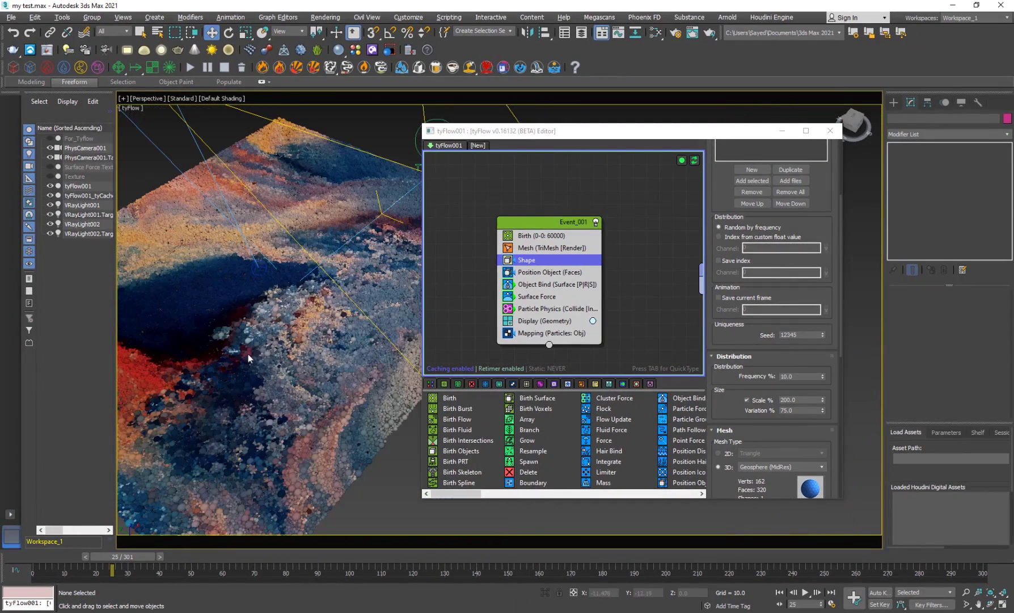
scroll(252, 347, up, 8)
scroll(261, 326, down, 3)
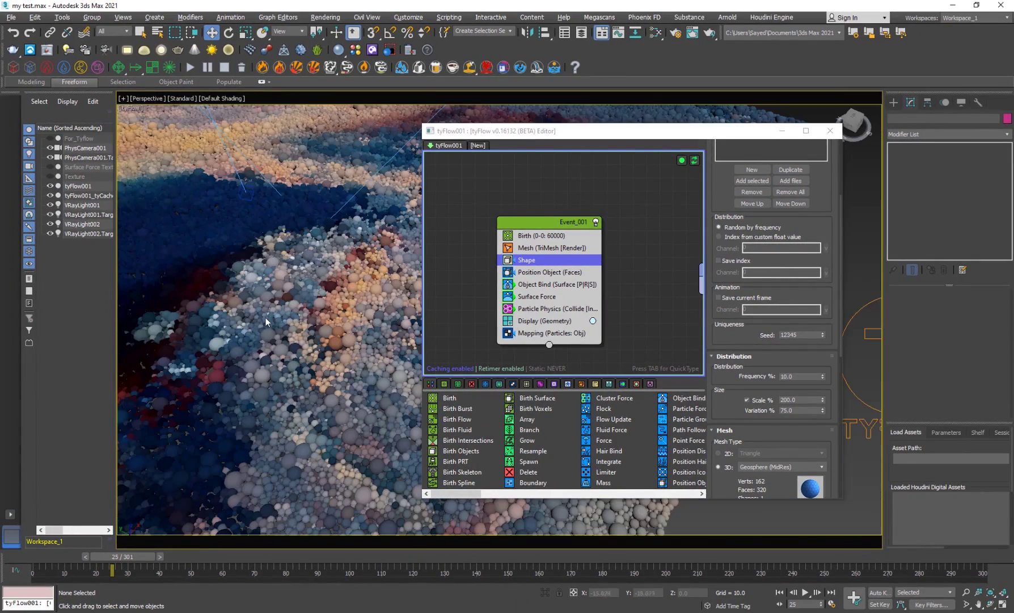
scroll(756, 360, up, 3)
Step: Compare the frequency, scale and variation settings of the 90% and 10% Geosphere shapes in the Shape operator
click(755, 144)
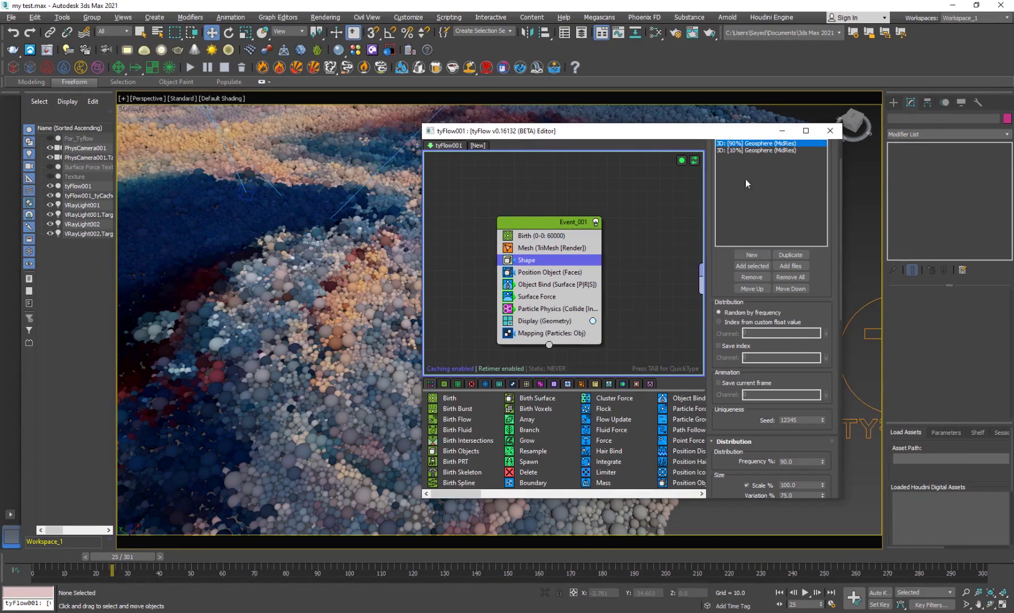
scroll(726, 428, down, 5)
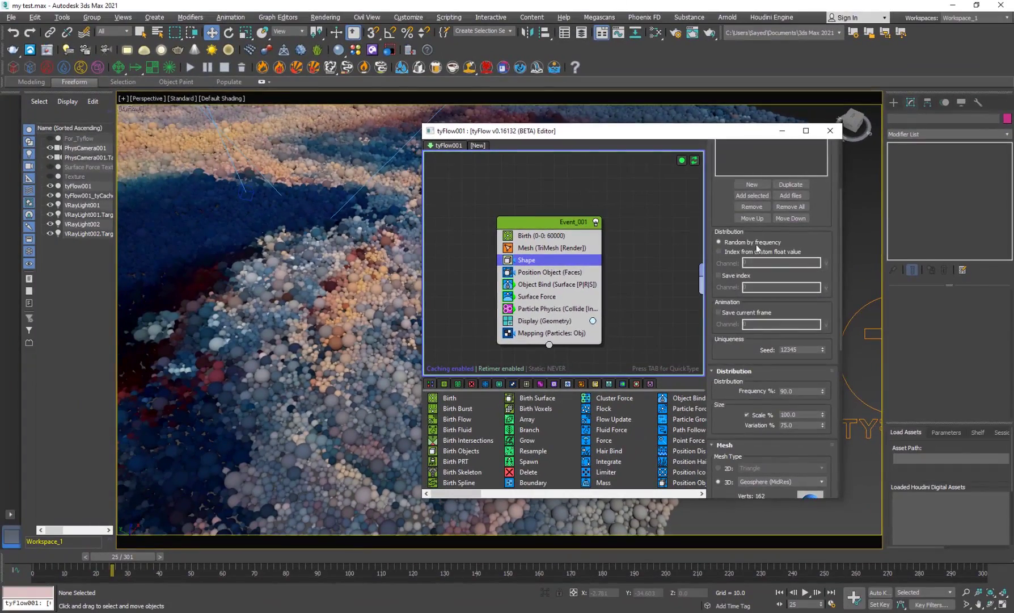
scroll(563, 342, up, 5)
drag(729, 299, 729, 350)
click(761, 195)
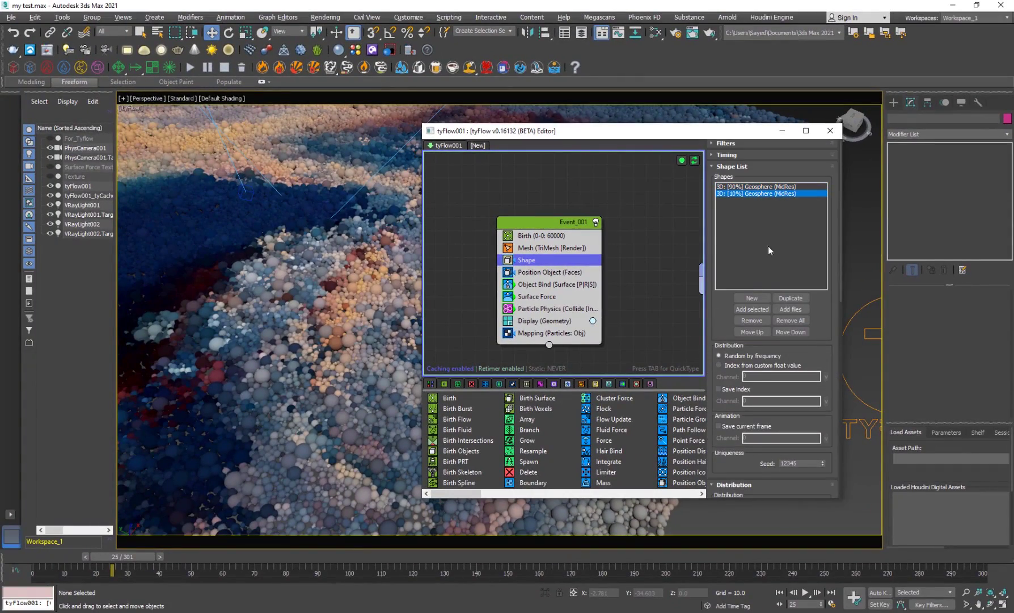
scroll(738, 465, down, 8)
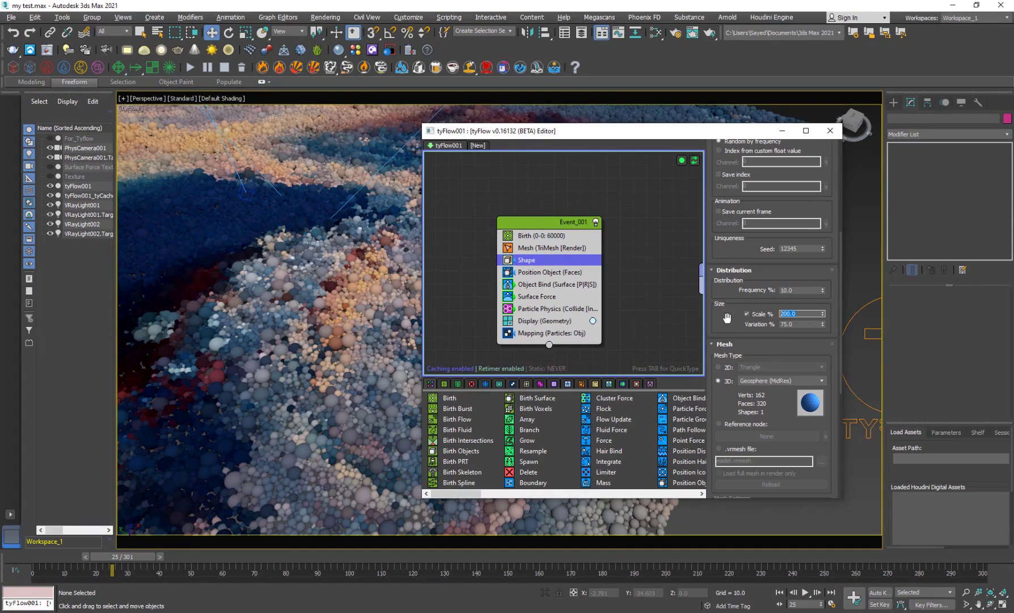
Step: Check the sphere sizes in the viewport and in Premiere Pro's REnder_Final sequence, and return to the Shape operator's distribution settings in 3ds Max
middle_drag(252, 348, 263, 333)
scroll(264, 333, down, 5)
scroll(239, 350, up, 4)
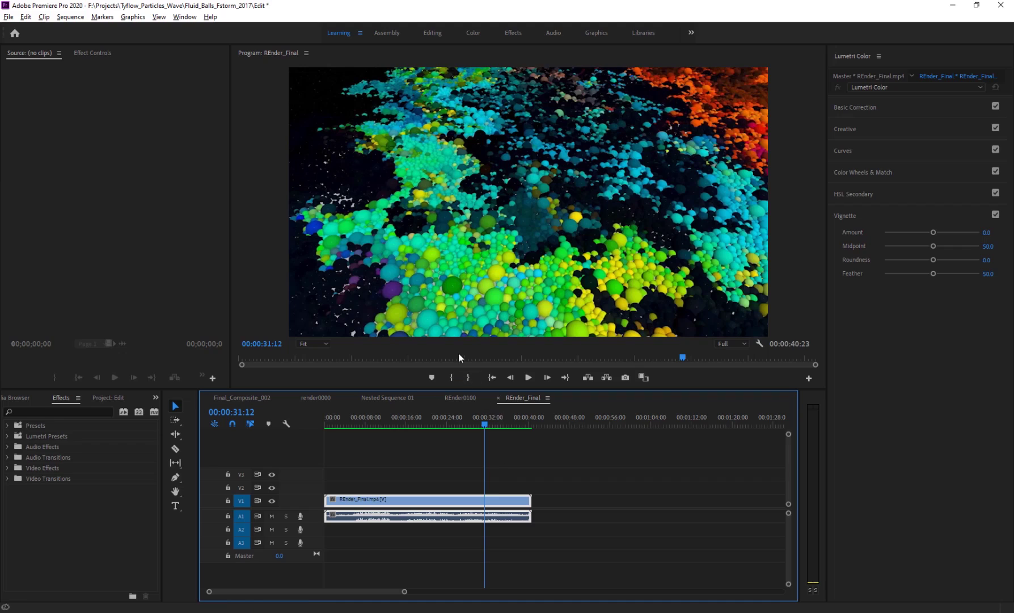
drag(454, 424, 417, 421)
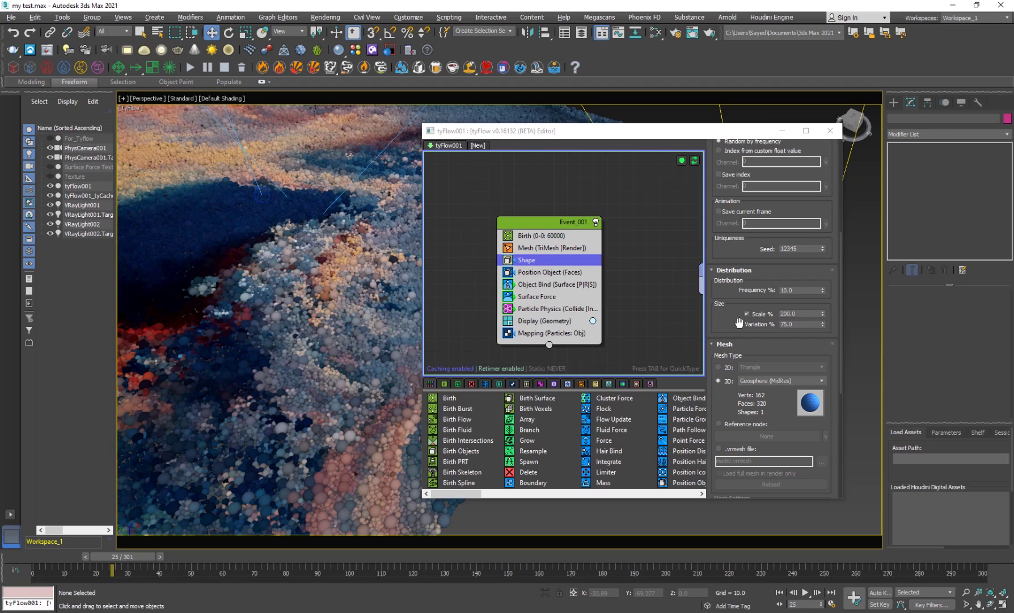
drag(740, 322, 741, 336)
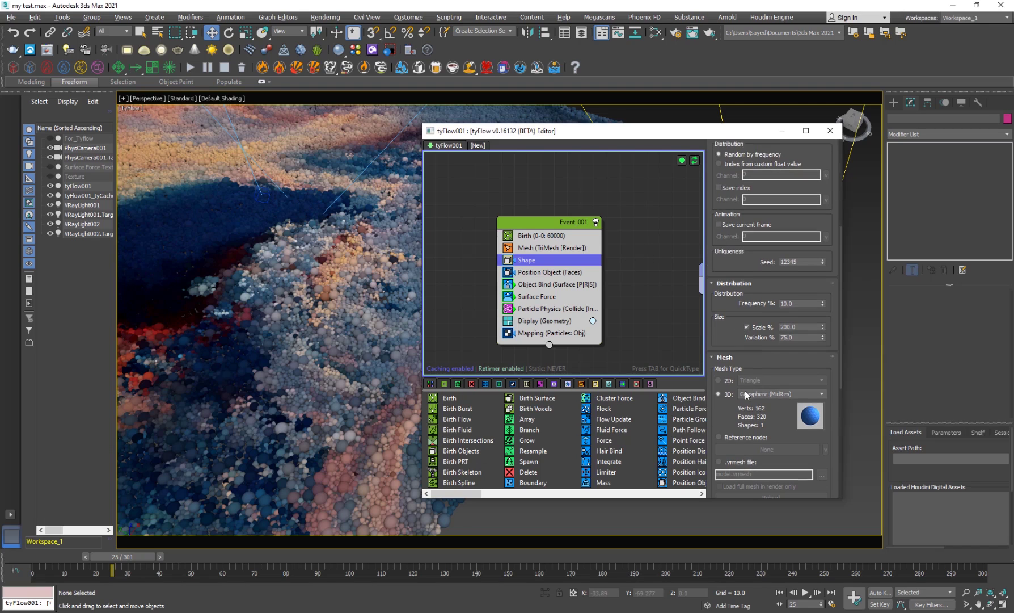
scroll(755, 346, up, 3)
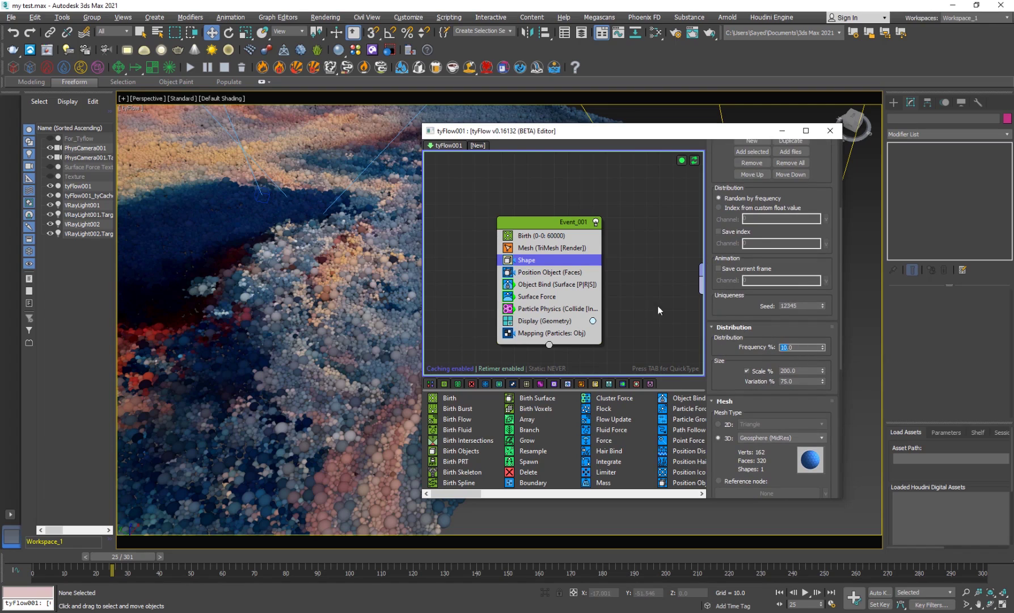
Step: Bring up the Position Object operator, try picking a source object from the scene, and leave pick mode
click(566, 273)
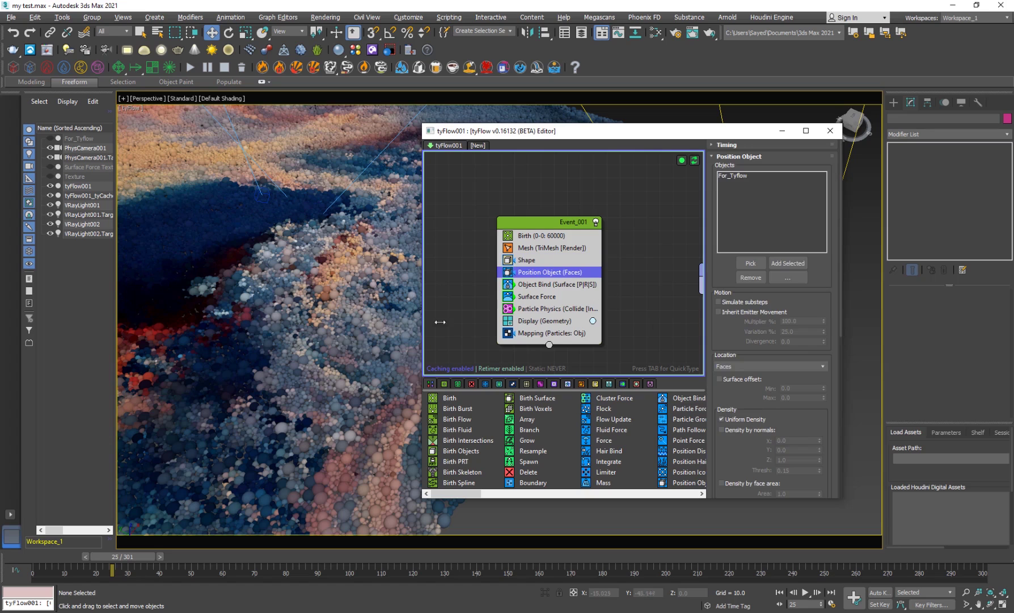
click(751, 262)
scroll(287, 269, down, 3)
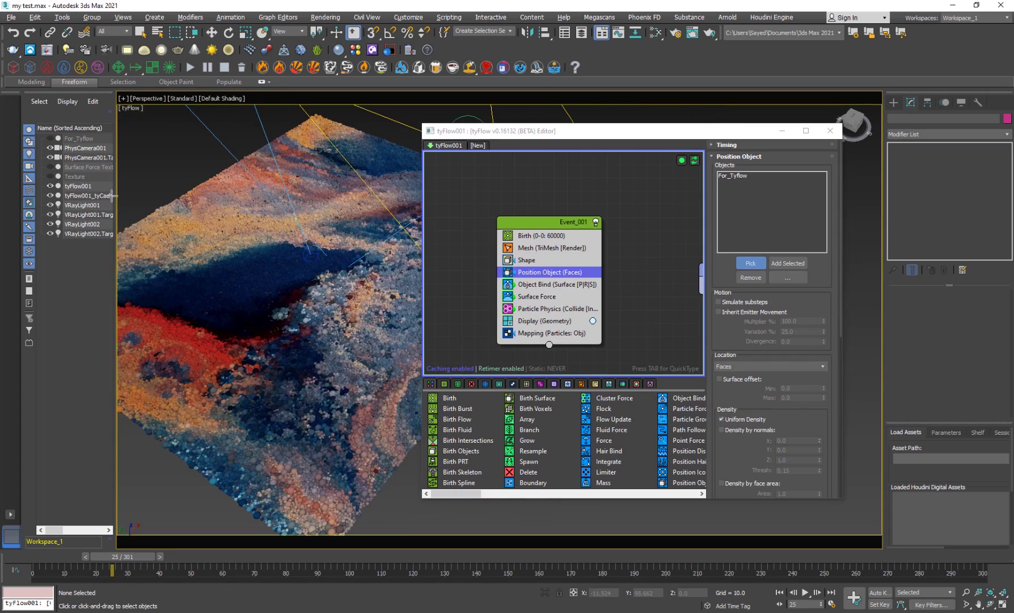
key(Escape)
Step: Select the For_Tyflow plane, show and hide it again, and review the Position Object operator's location and density settings
click(89, 138)
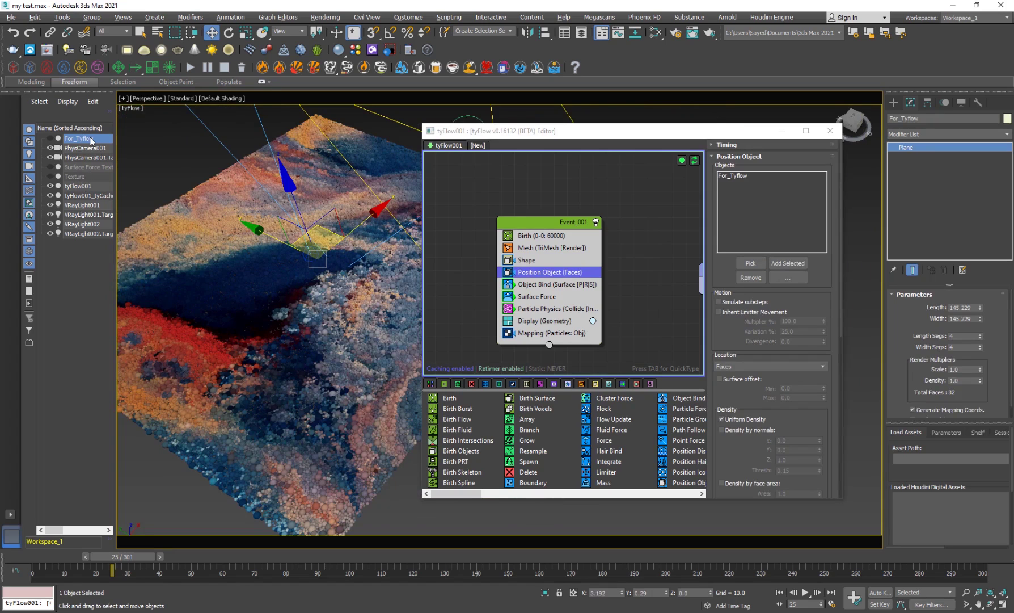
right_click(91, 138)
click(52, 140)
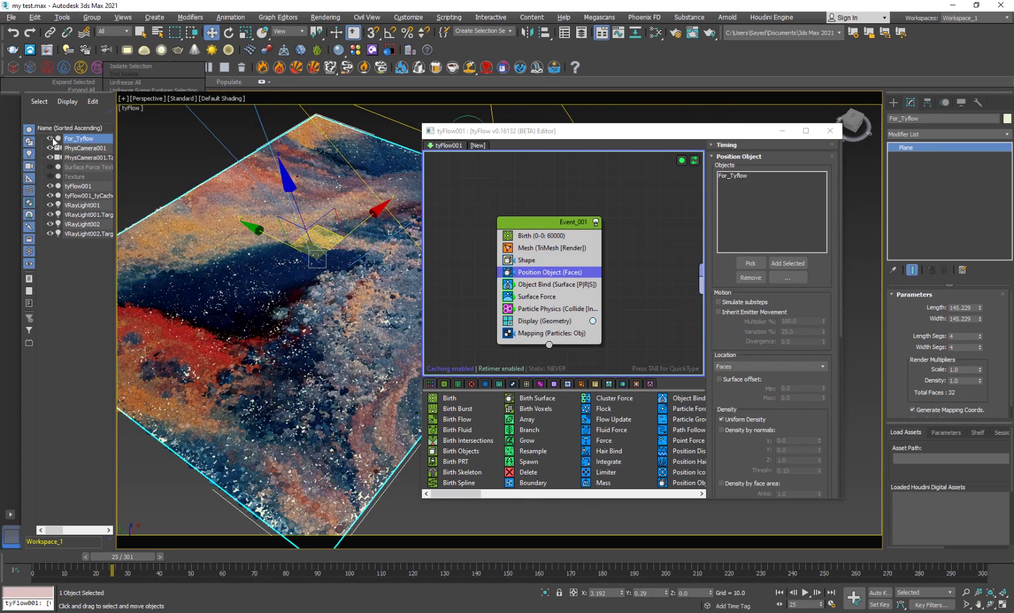
scroll(288, 316, down, 5)
scroll(289, 316, up, 5)
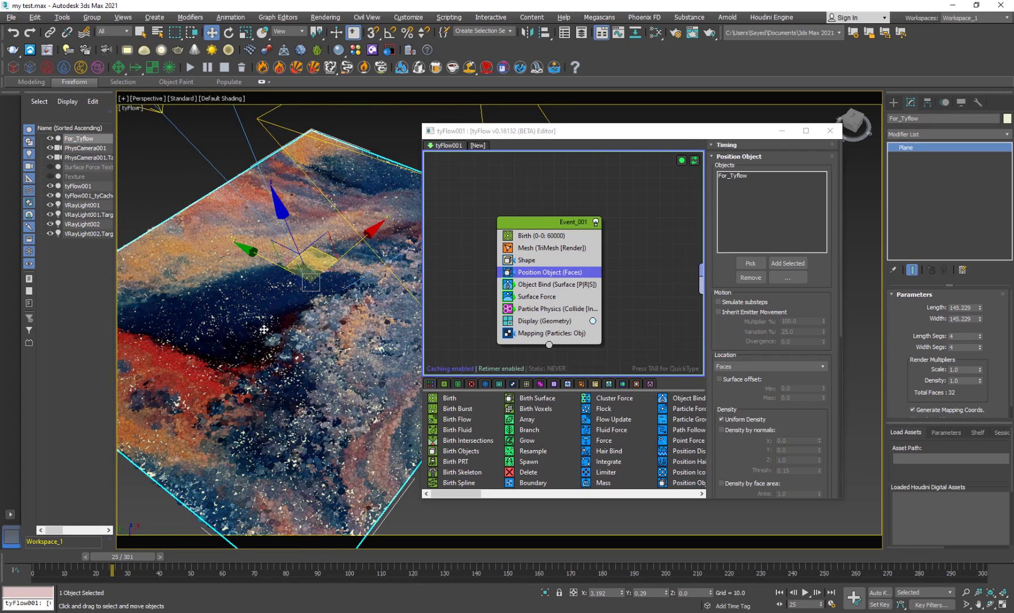
click(50, 139)
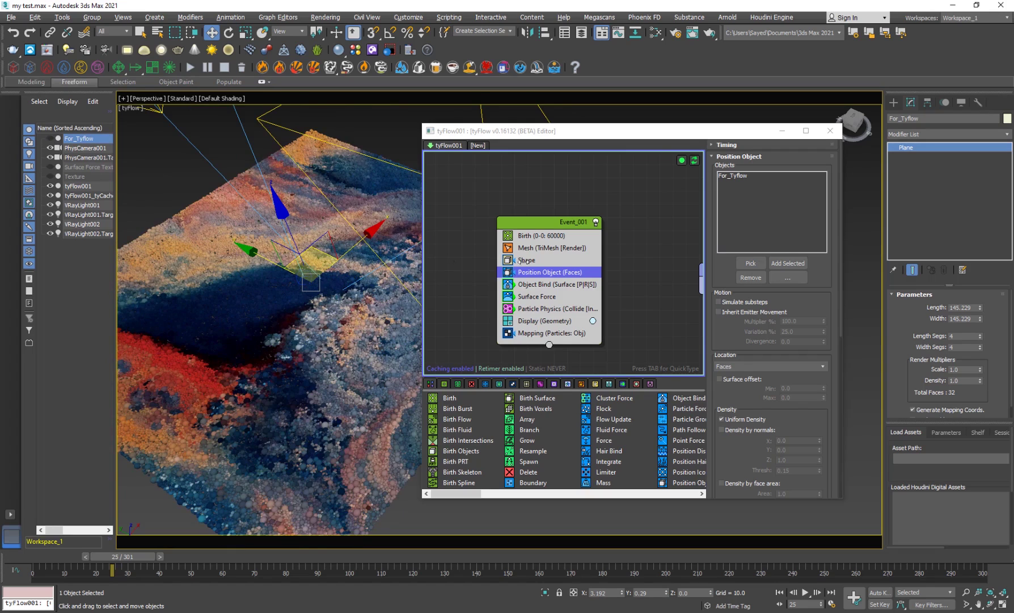
drag(731, 334, 753, 225)
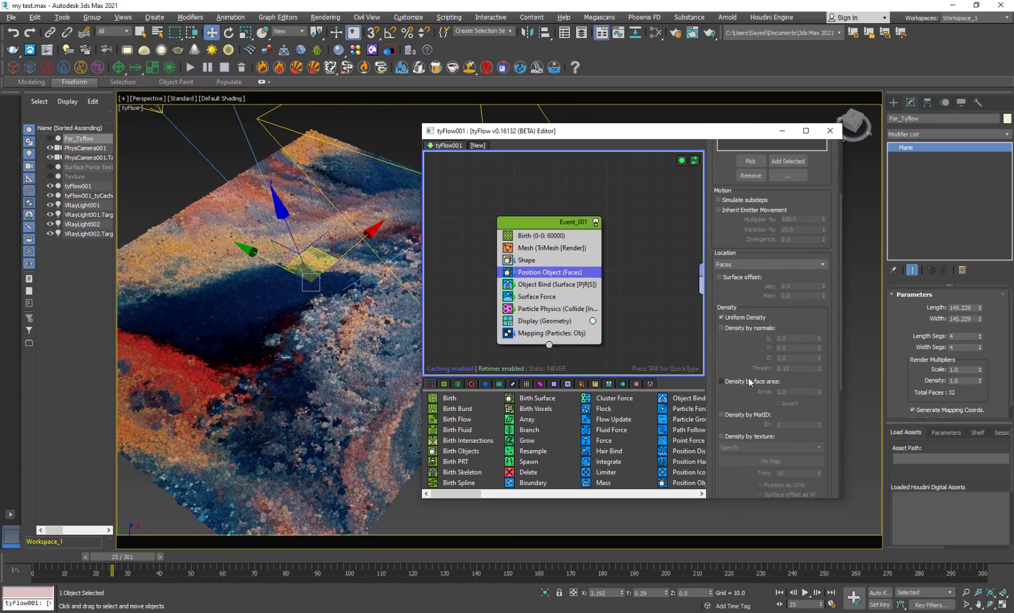
drag(752, 382, 752, 422)
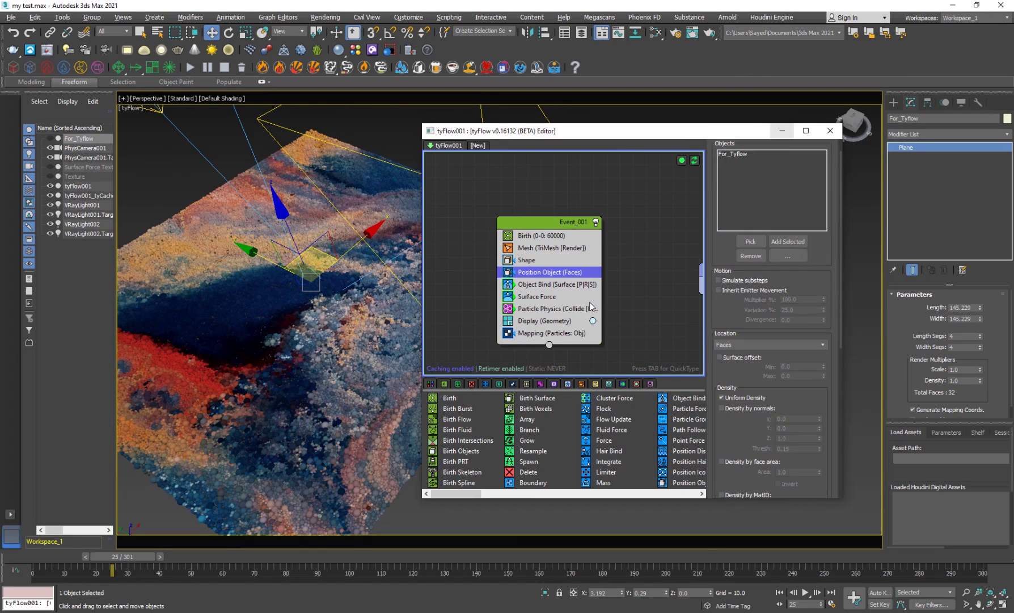
Step: Inspect the Object Bind operator's Texture entry, select the Texture plane in the scene, and toggle its visibility on and off
click(566, 289)
click(733, 231)
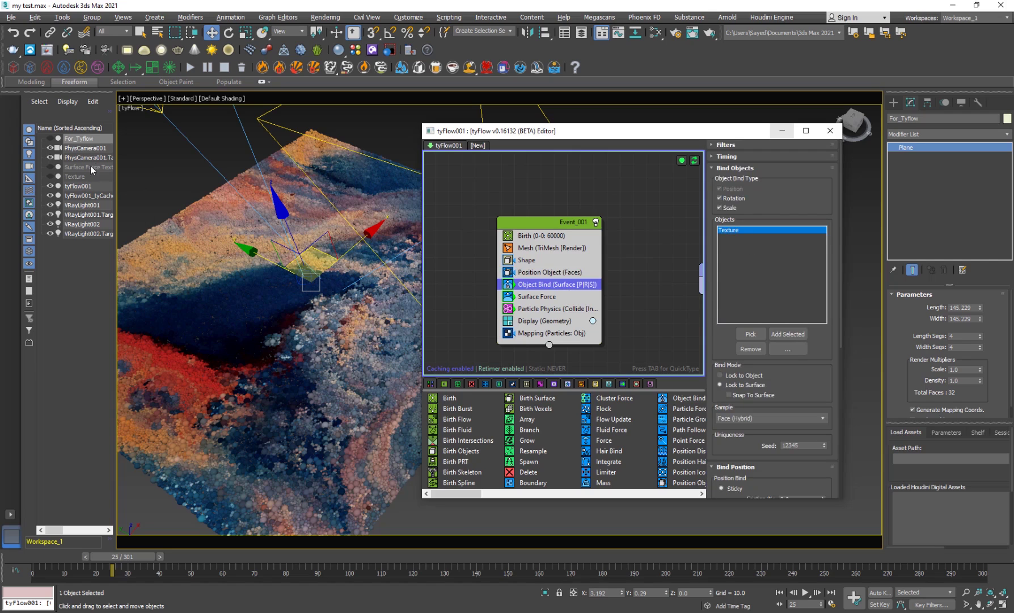
click(80, 177)
click(51, 177)
click(51, 177)
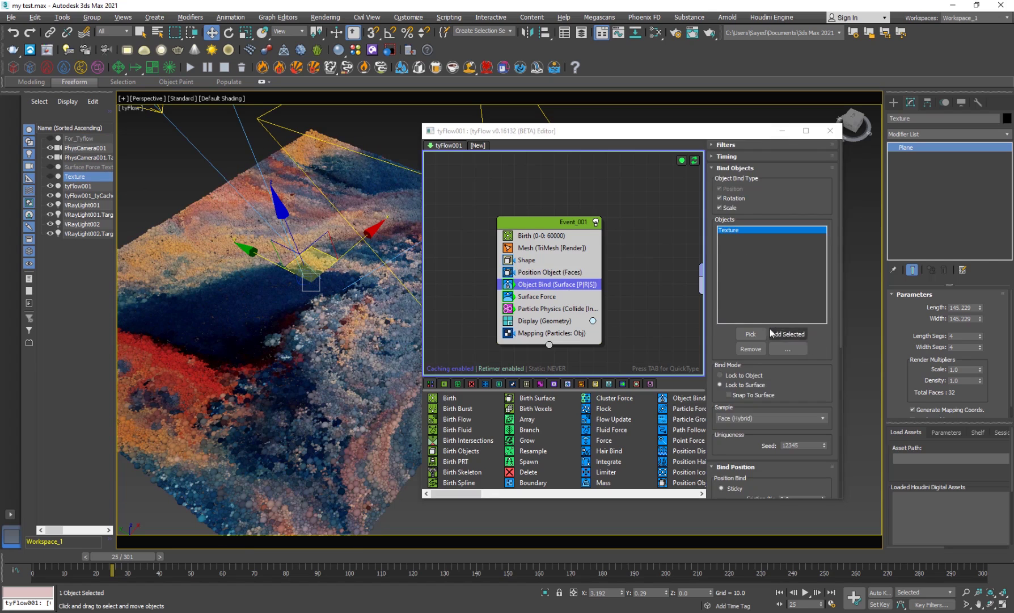
Step: Examine the Object Bind operator's Bind Mode, Sample and Bind Position settings
drag(724, 398, 722, 312)
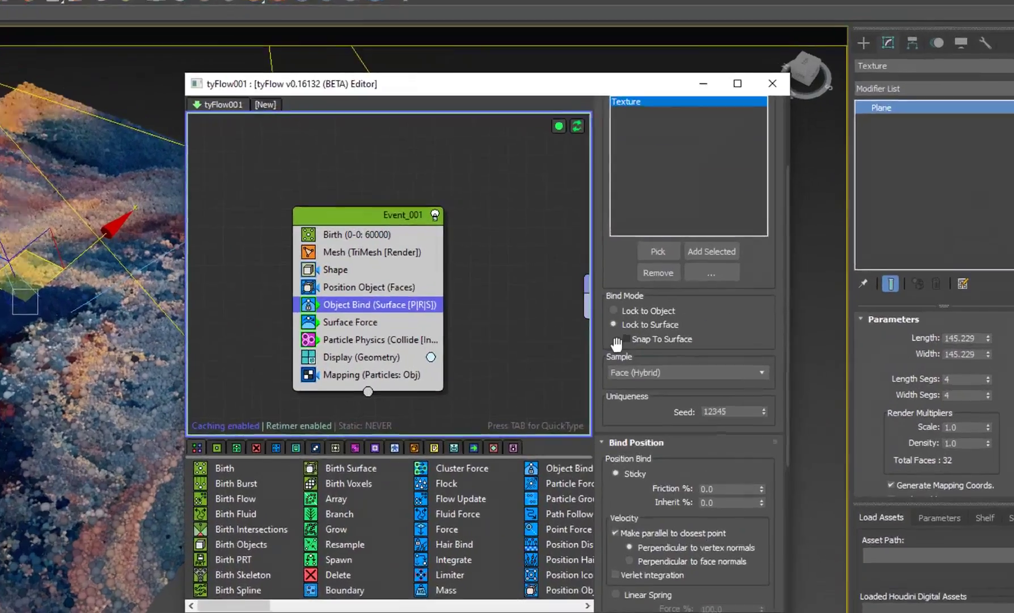
scroll(636, 389, down, 3)
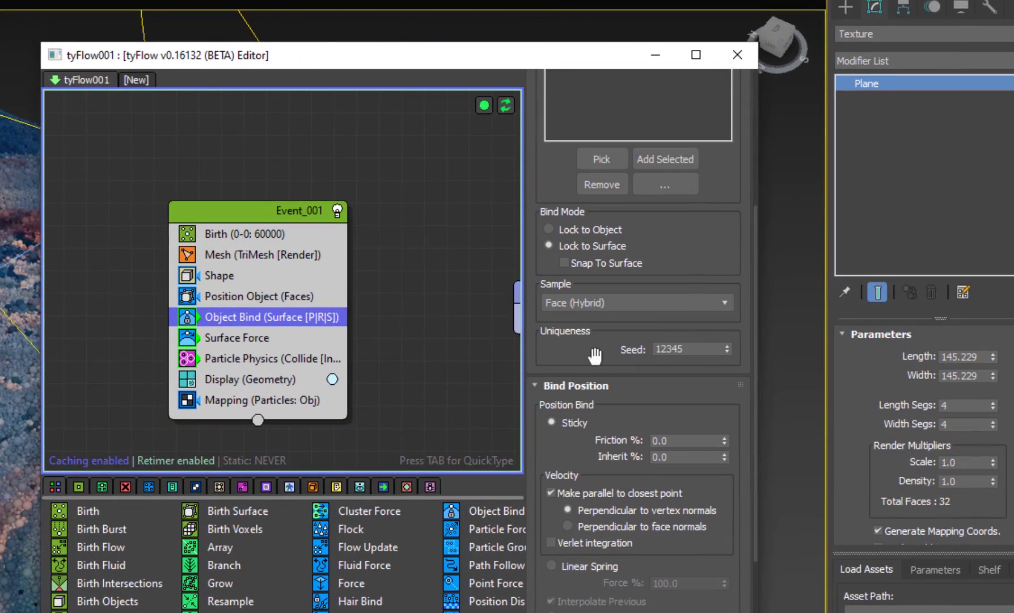
scroll(574, 446, down, 1)
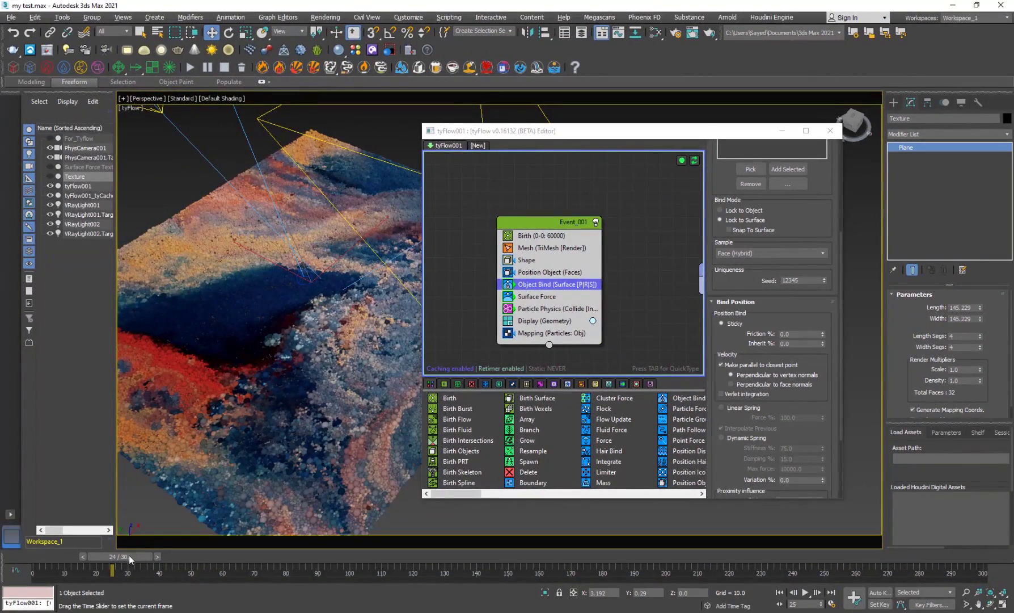
Step: Step the animation back to frame 19 and view the particle surface up close
key(comma)
key(comma)
key(comma)
key(comma)
key(comma)
scroll(281, 353, up, 4)
scroll(316, 313, down, 1)
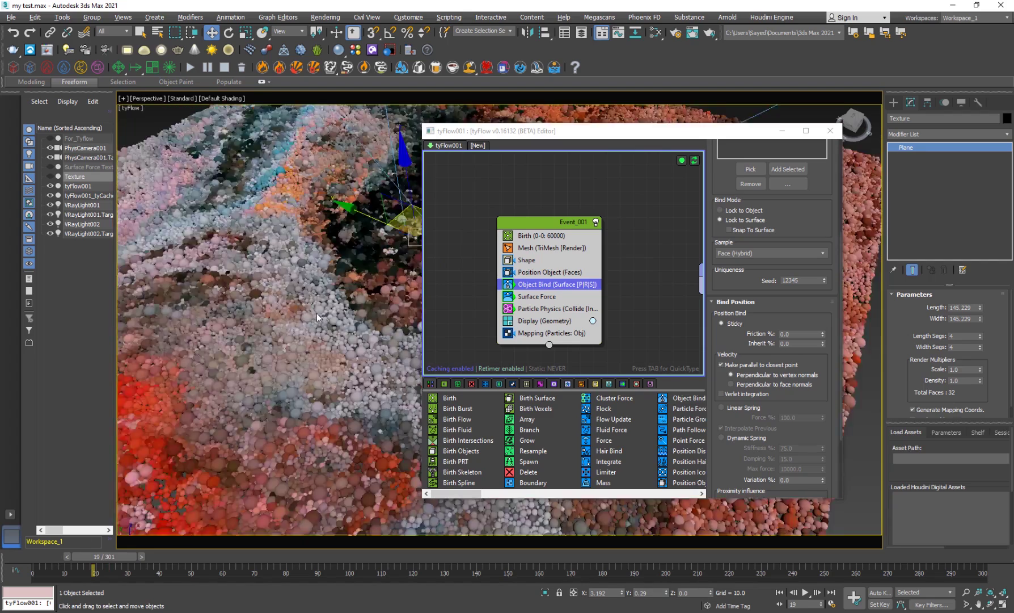
Step: Inspect the bound particles from the opposite side, scrub through the REnder_Final sequence in Premiere Pro for comparison, and return to 3ds Max
scroll(320, 325, down, 3)
scroll(303, 332, up, 2)
alt+middle_drag(319, 325, 191, 324)
scroll(299, 330, up, 4)
alt+middle_drag(296, 384, 317, 330)
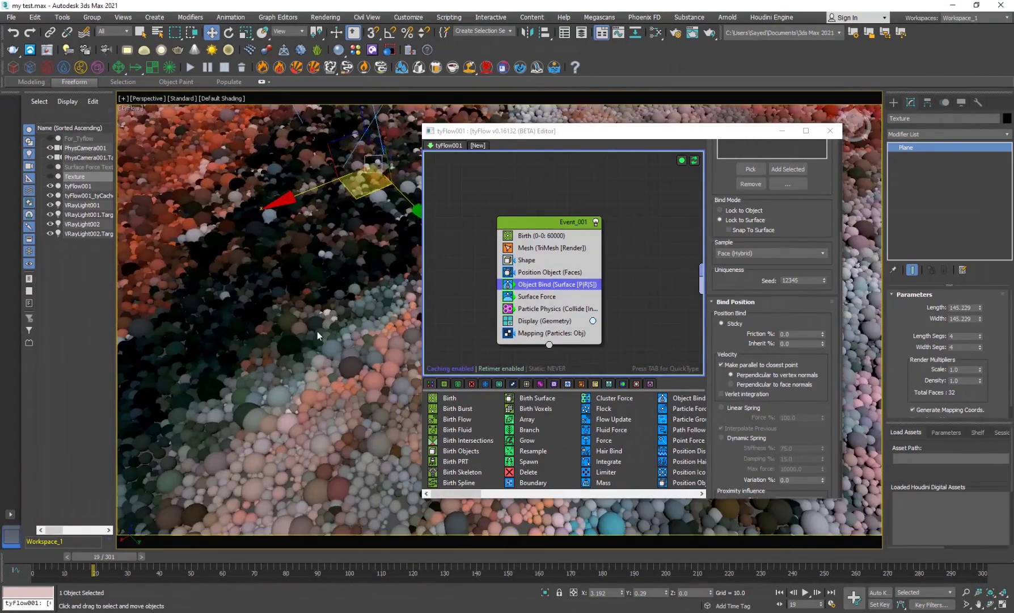
scroll(319, 395, down, 6)
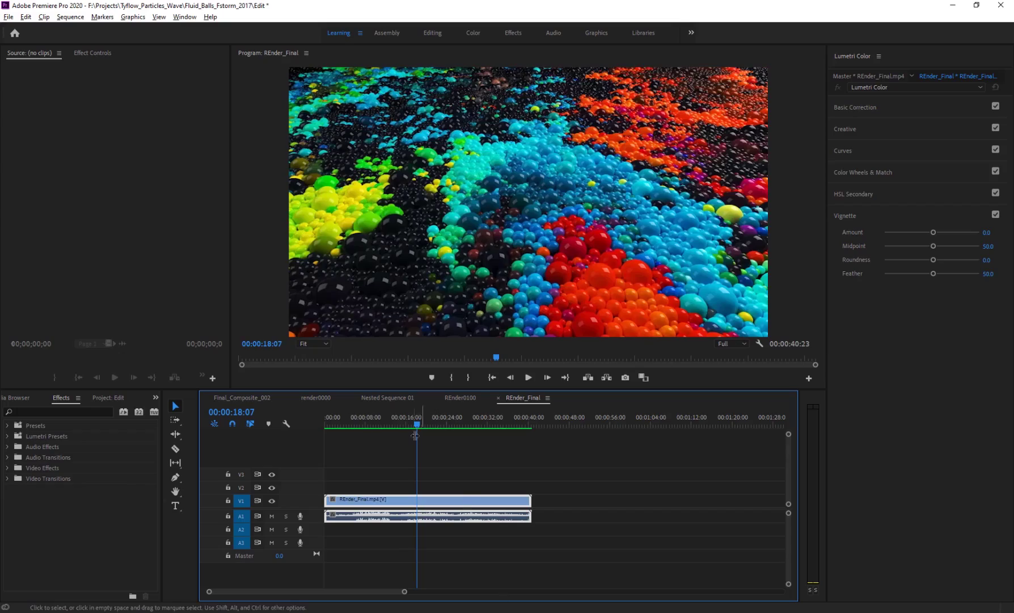
drag(365, 423, 442, 429)
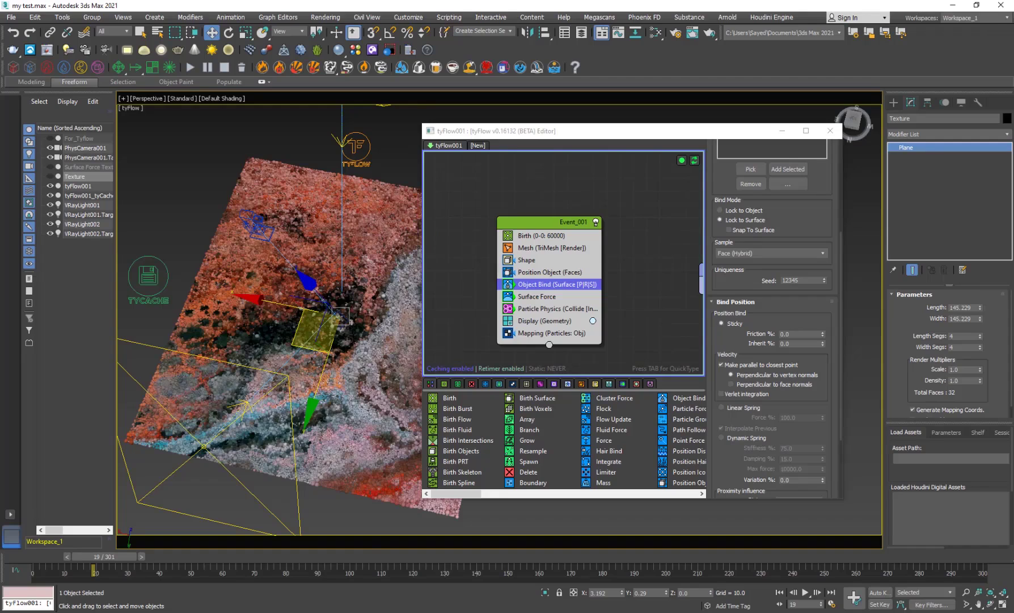
Step: Open the Surface Force operator's settings and inspect its Surface Force Texture object entry
middle_drag(335, 367, 317, 361)
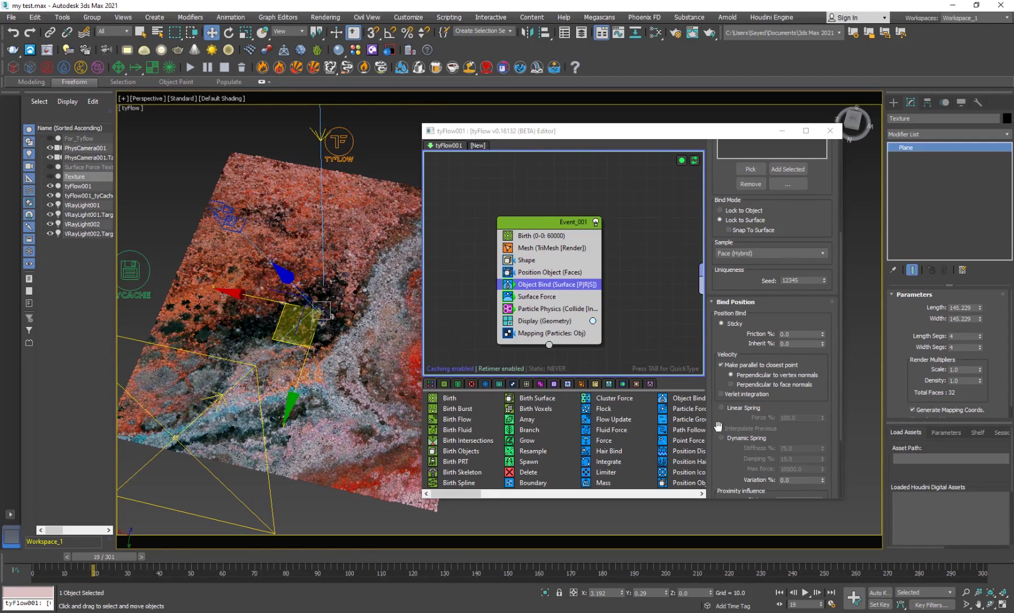
scroll(728, 447, down, 2)
click(547, 297)
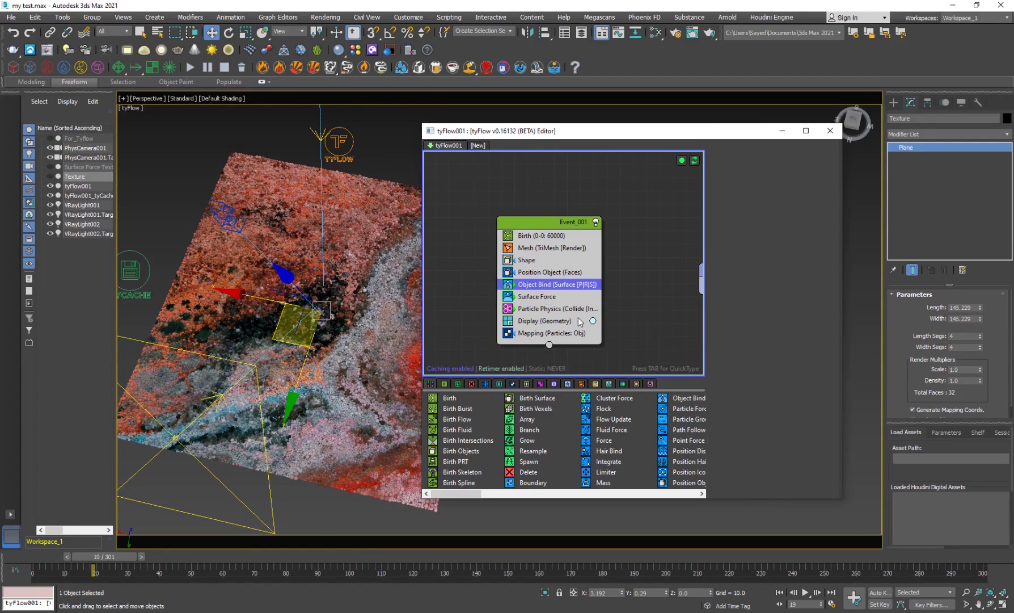
click(750, 200)
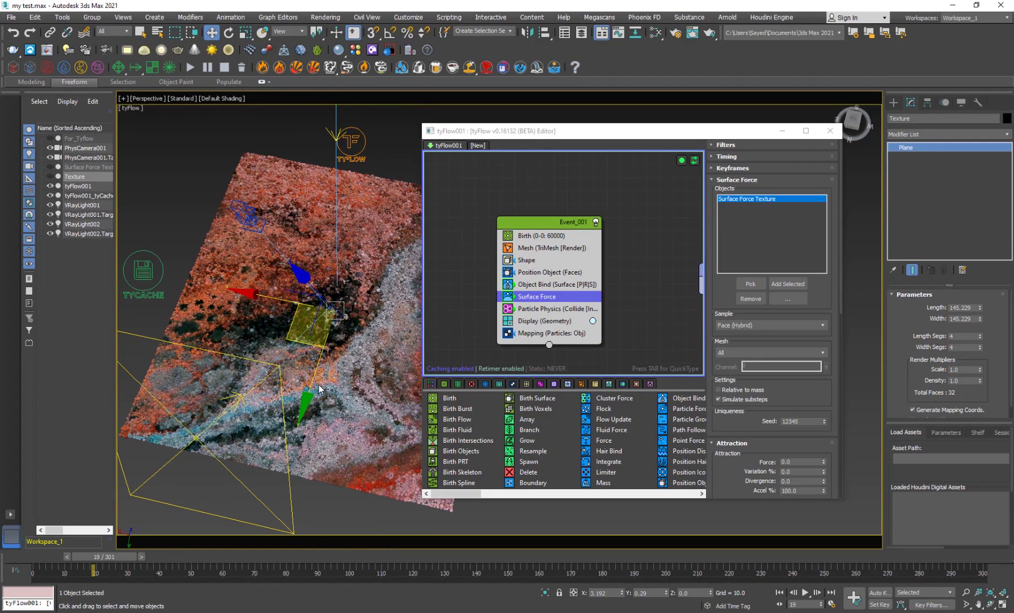
Step: Open the Slate Material Editor and locate the Gradient Ramp and Noise maps that drive the surface force texture
key(m)
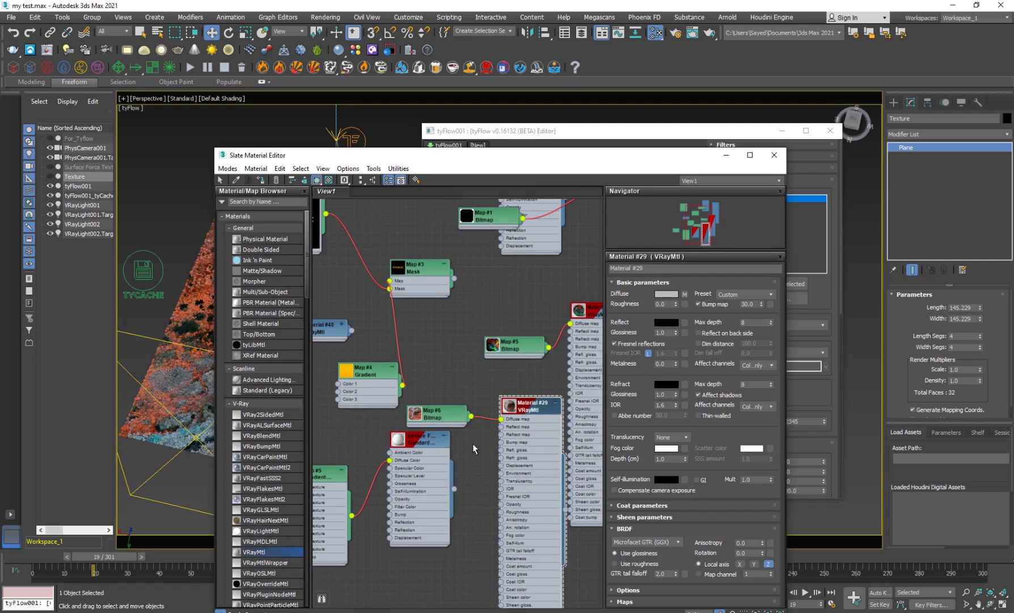
middle_drag(417, 356, 534, 285)
double_click(447, 411)
double_click(448, 413)
middle_drag(448, 413, 510, 407)
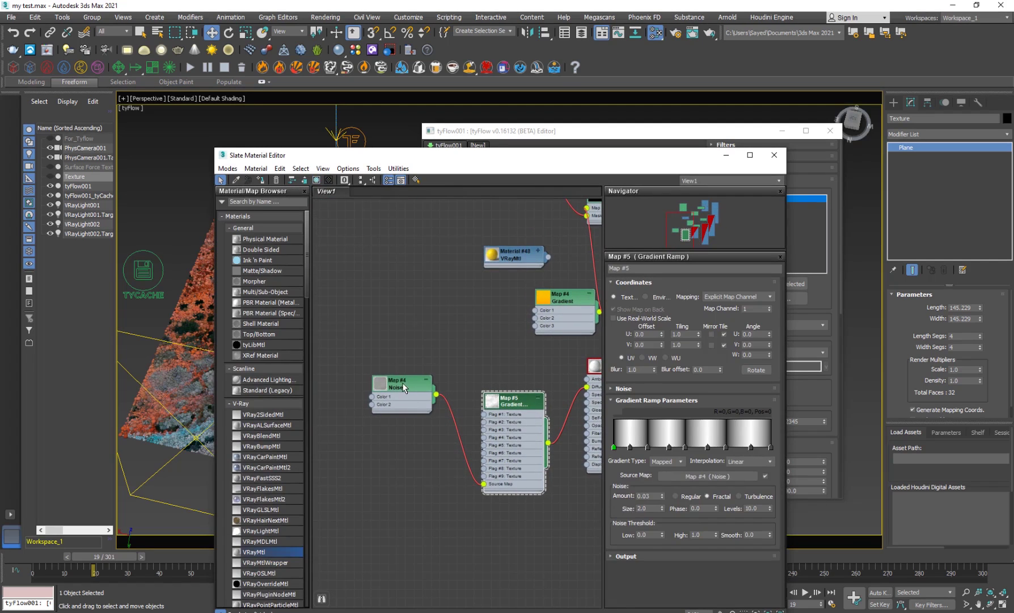
drag(338, 156, 332, 291)
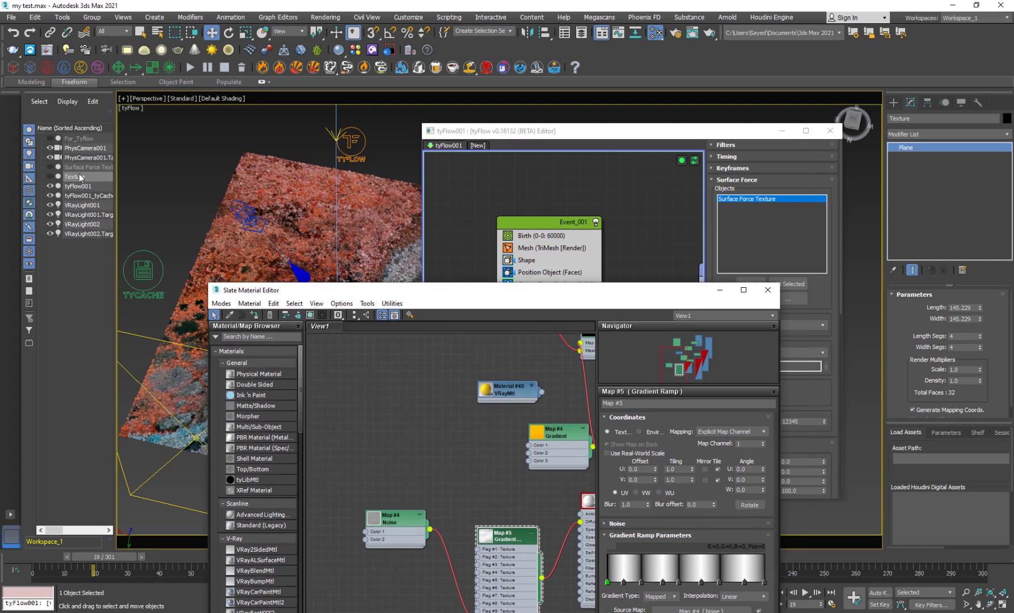
Step: Unhide the Surface Force Texture plane, select it and isolate it in the viewport
click(50, 167)
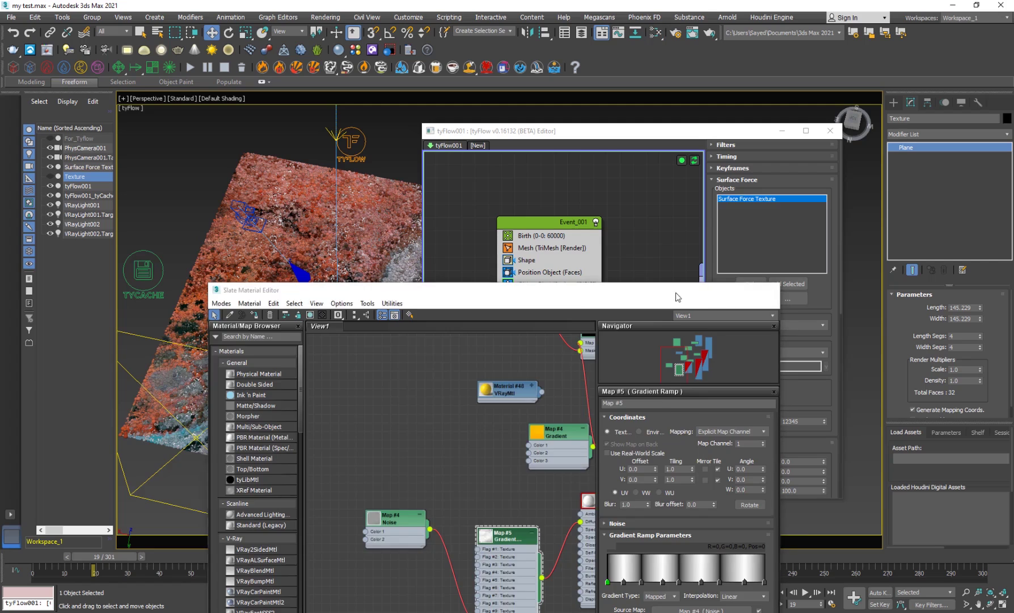
click(719, 290)
click(90, 169)
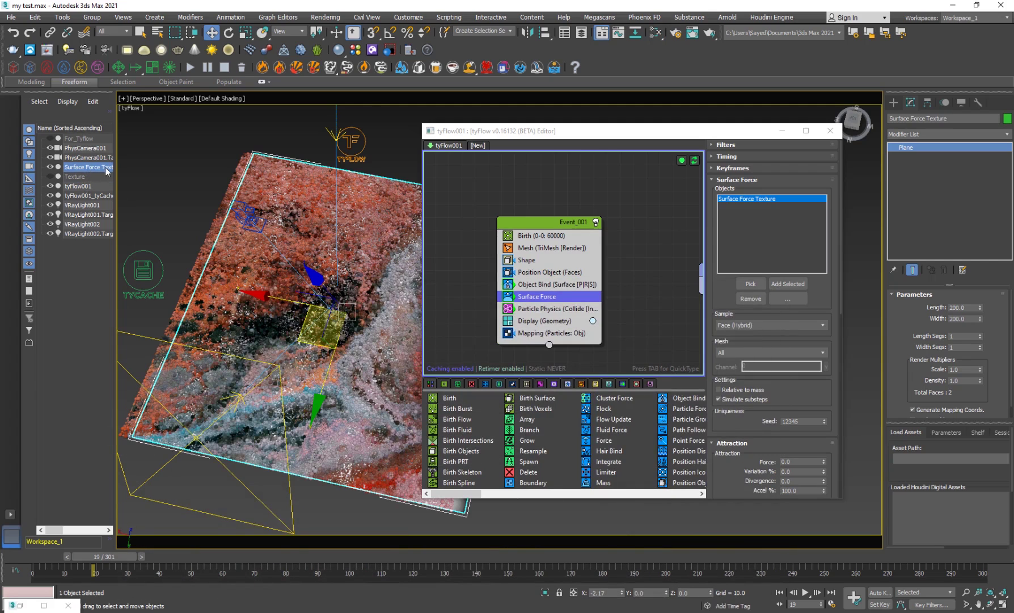
right_click(260, 208)
click(281, 124)
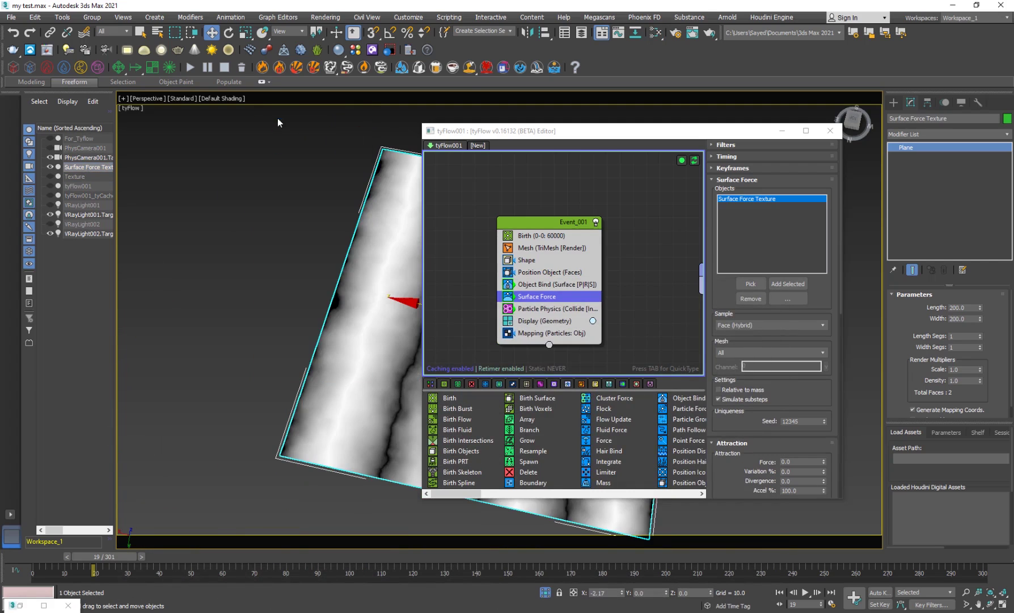
Step: Minimize the tyFlow editor and inspect the black-and-white stripe pattern across the isolated plane
scroll(255, 360, down, 5)
alt+middle_drag(270, 361, 236, 361)
scroll(230, 364, up, 5)
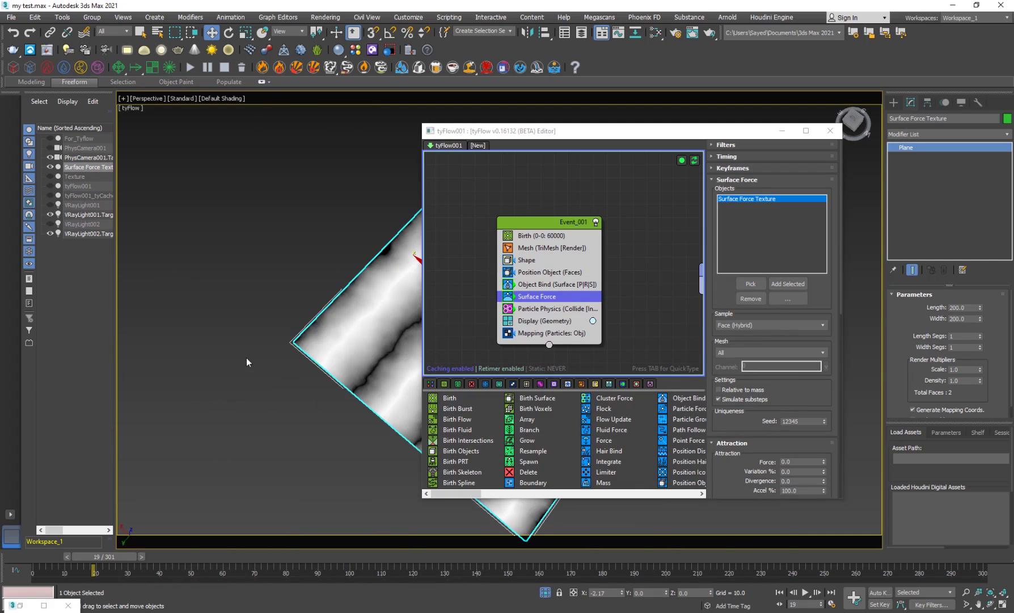
click(783, 131)
alt+middle_drag(523, 373, 501, 340)
scroll(499, 342, up, 3)
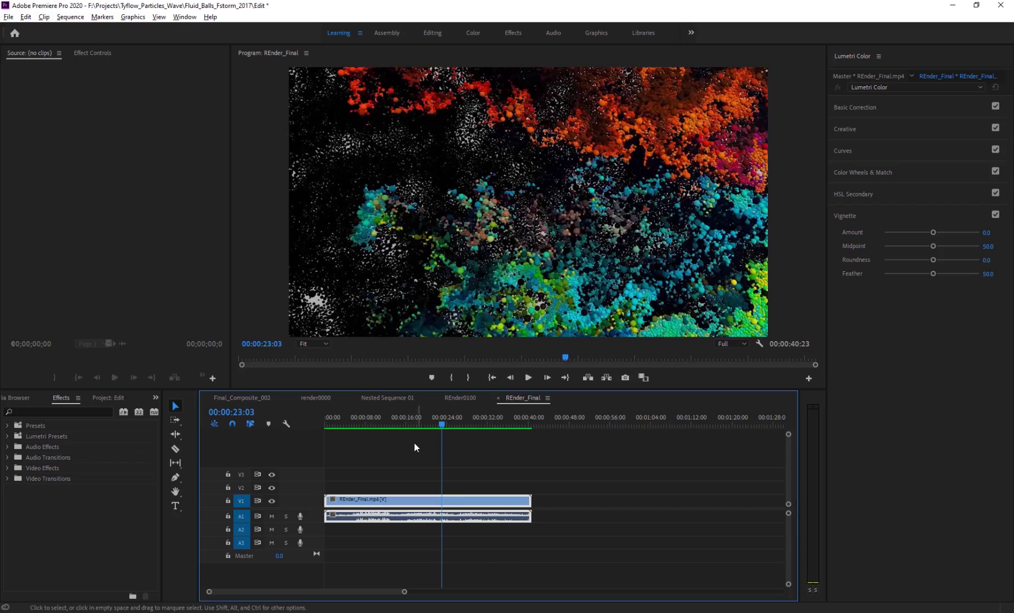
Step: Switch to Premiere Pro and replay an earlier part of the REnder_Final sequence to compare the wave motion
drag(415, 426, 384, 437)
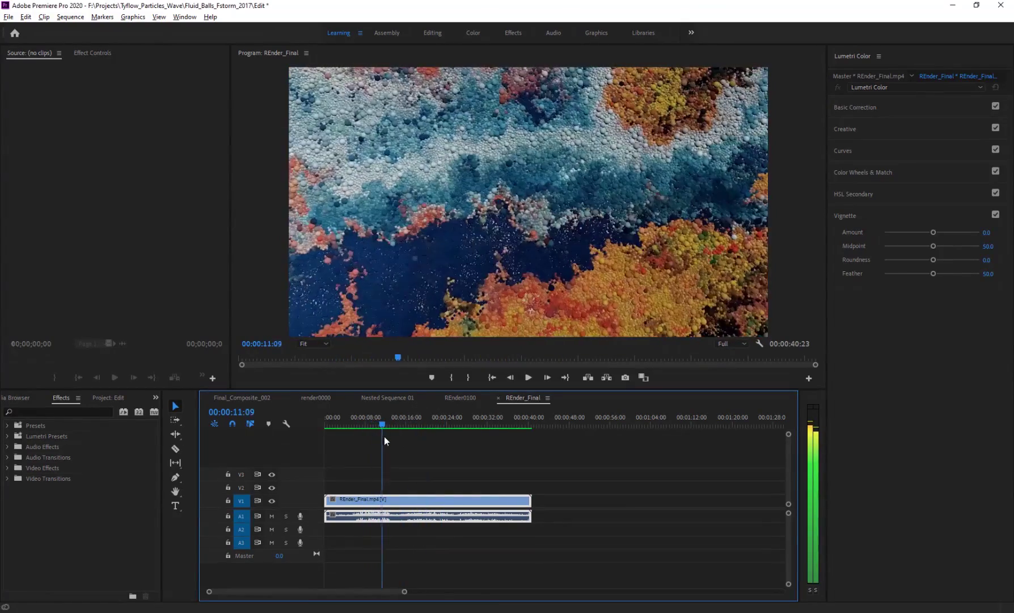
key(space)
key(space)
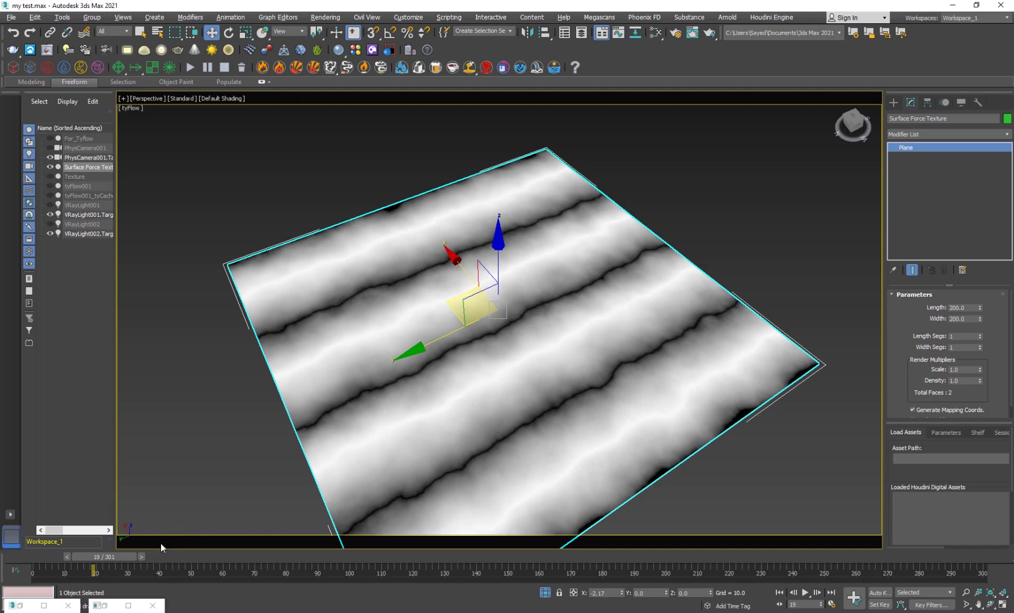
Step: Return to 3ds Max and examine the Noise map, the Gradient Ramp flags and the Surface Force_Texture standard material
key(m)
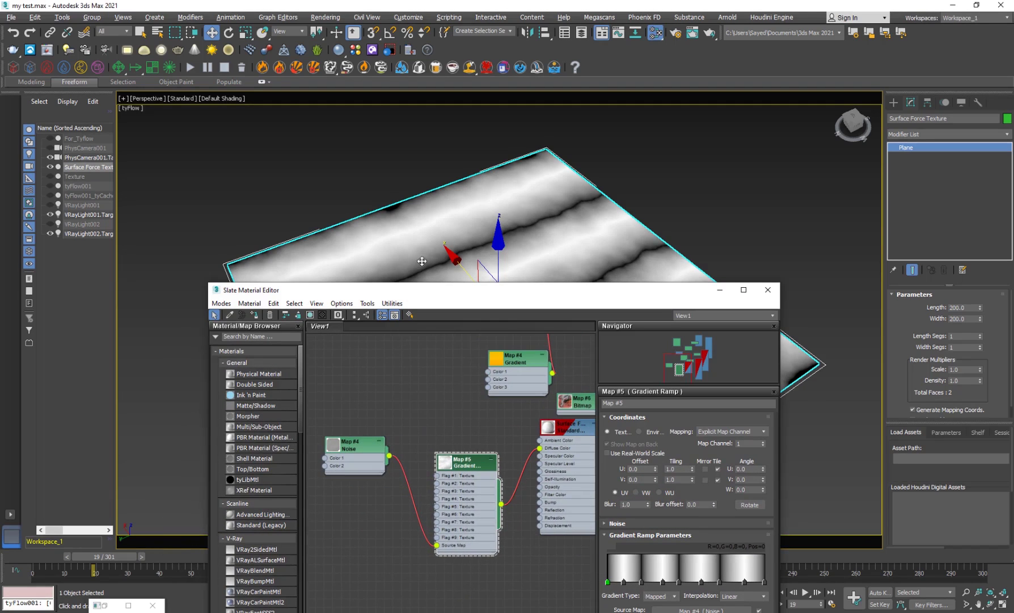
drag(469, 299, 436, 173)
double_click(318, 323)
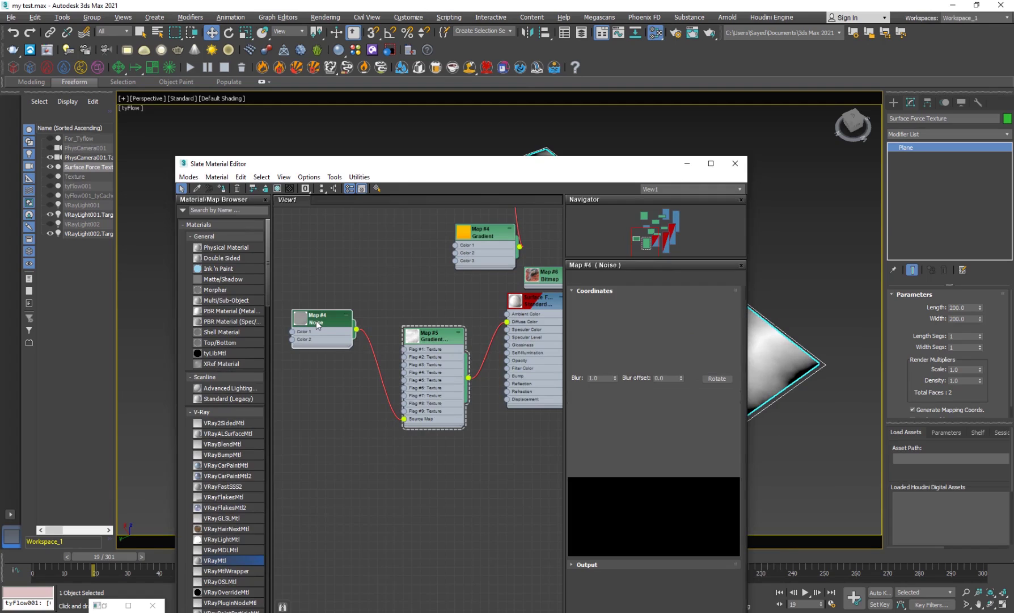
double_click(426, 338)
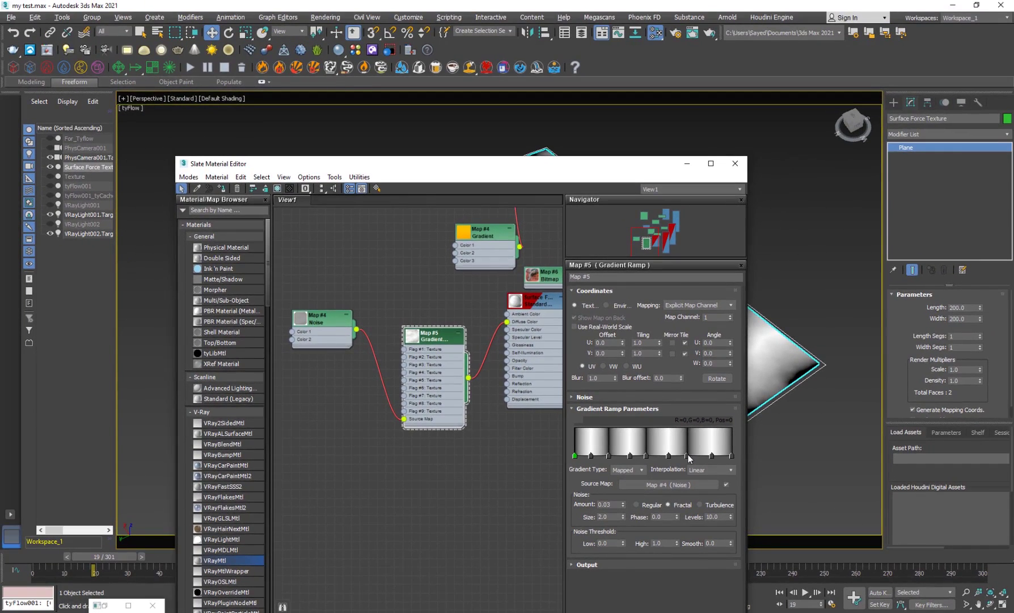
click(687, 456)
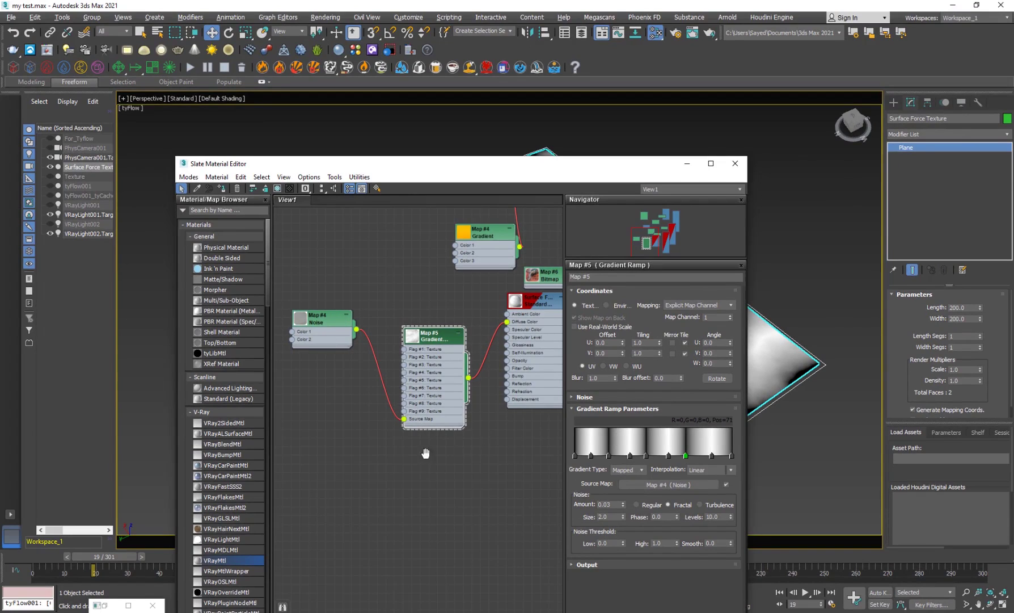
middle_drag(426, 452, 334, 483)
double_click(443, 336)
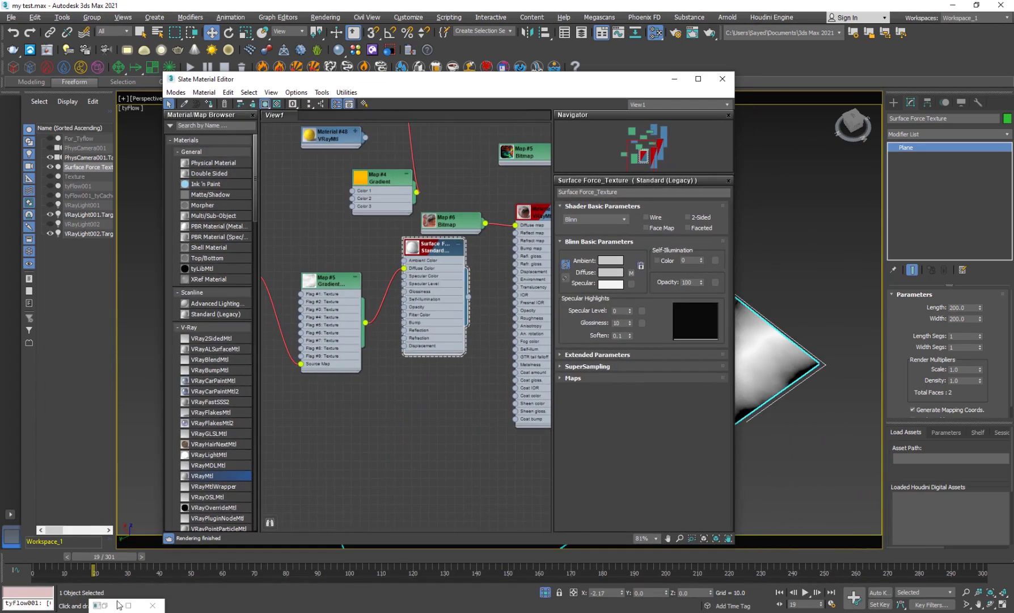
Step: Restore the tyFlow editor and examine the Surface Force operator's Attraction and Texture settings, including the Gradient trace force
click(127, 605)
double_click(380, 4)
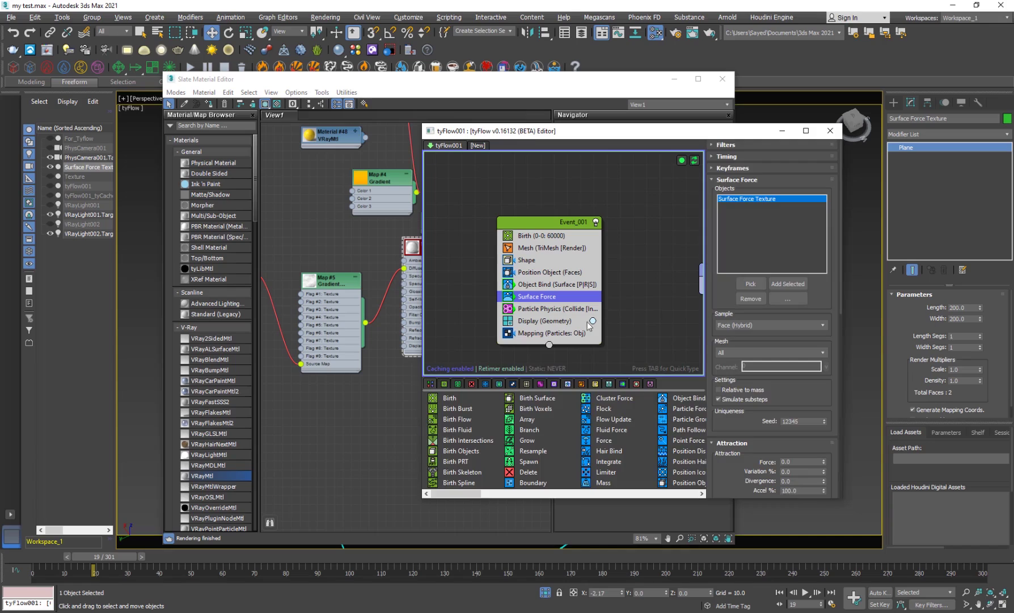
scroll(749, 253, down, 5)
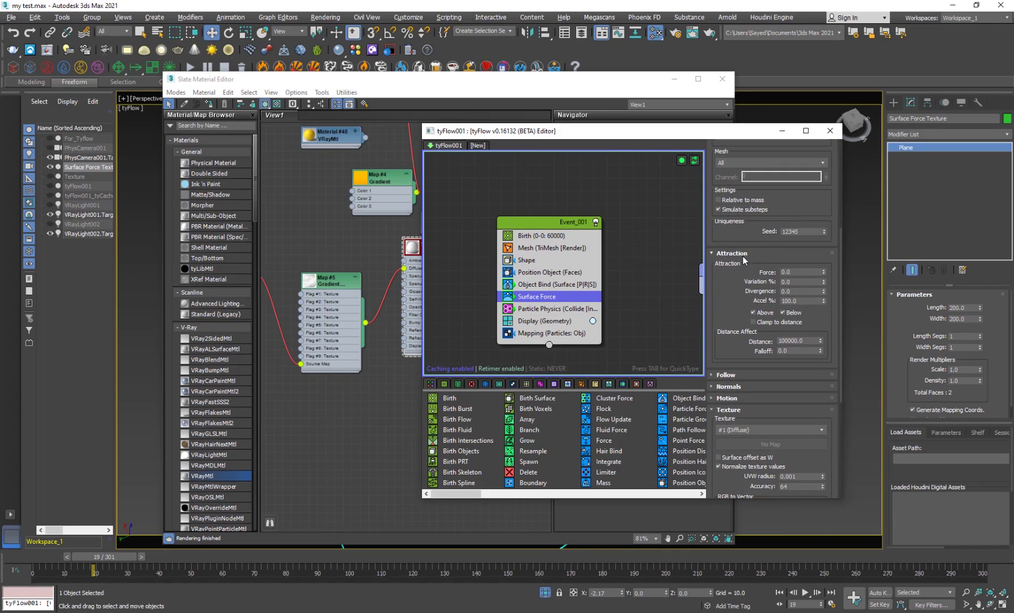
drag(727, 328, 739, 261)
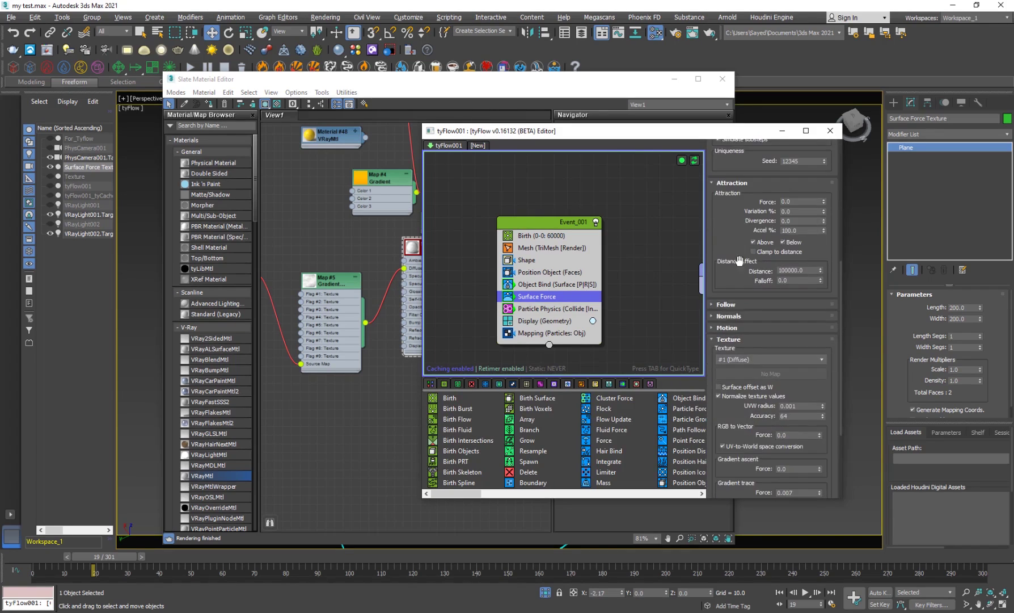
scroll(732, 425, down, 5)
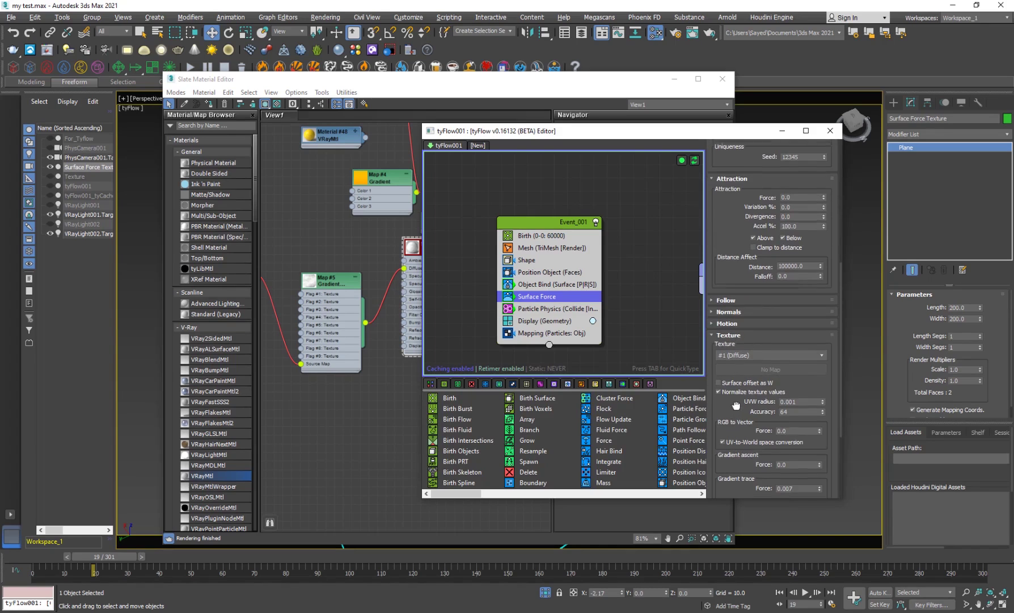
scroll(728, 398, down, 2)
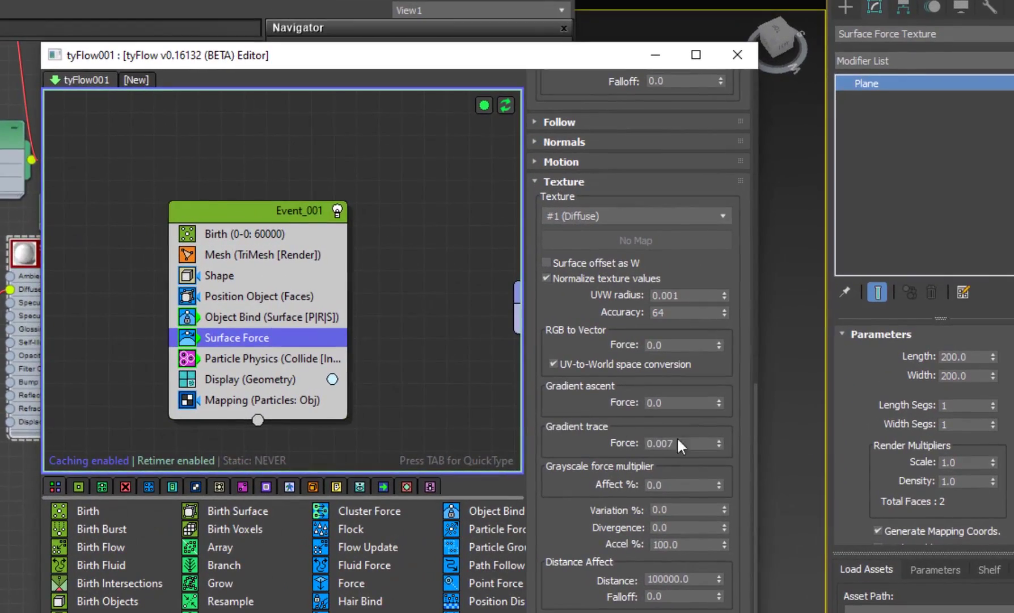
drag(796, 358, 742, 355)
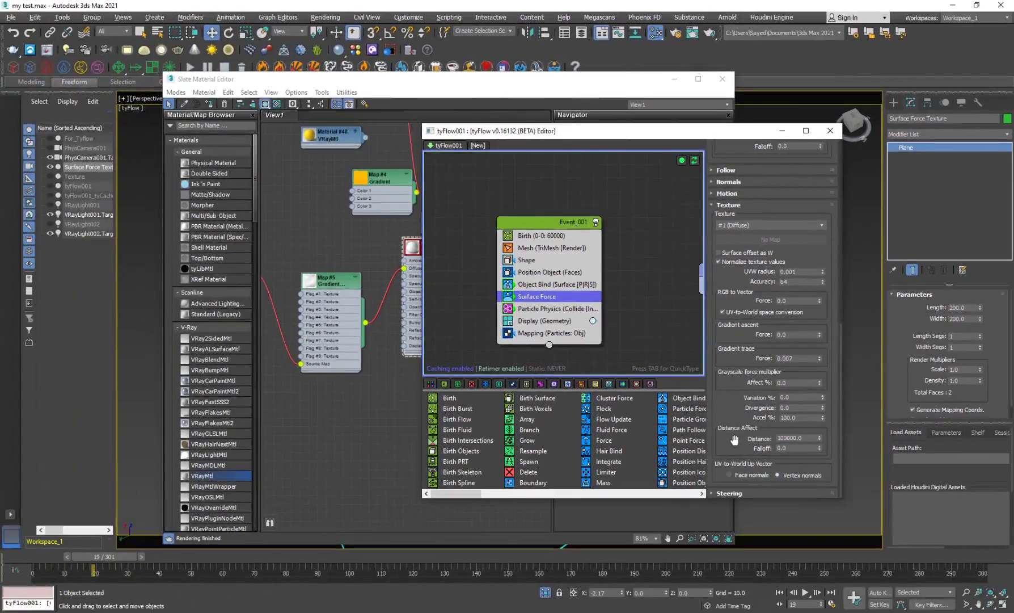
Step: Minimize the material editor, move the tyFlow editor aside and end the isolation of the Surface Force Texture plane
click(670, 74)
click(673, 78)
drag(525, 136, 572, 134)
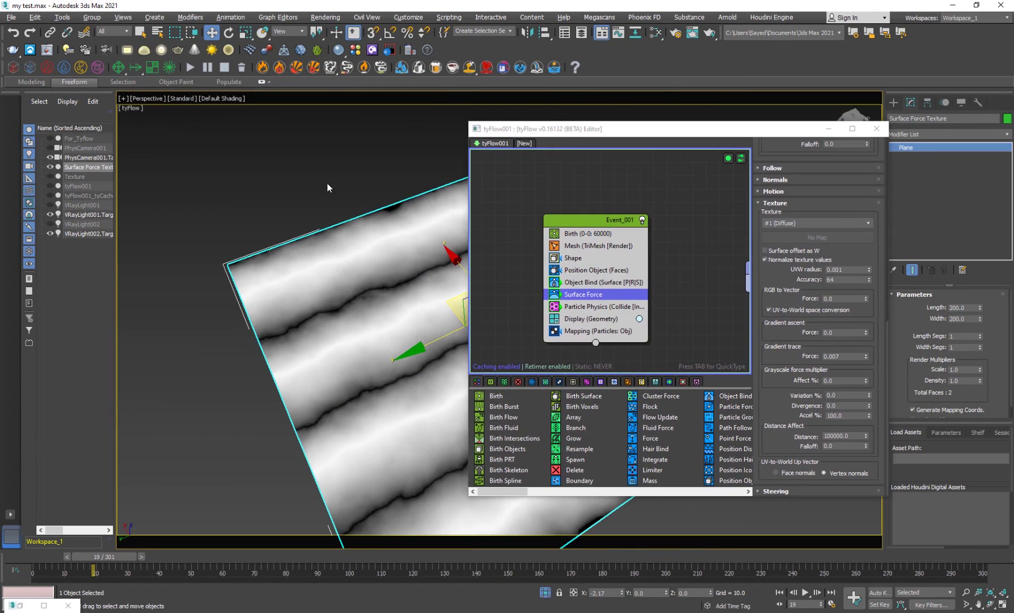
right_click(438, 180)
click(353, 120)
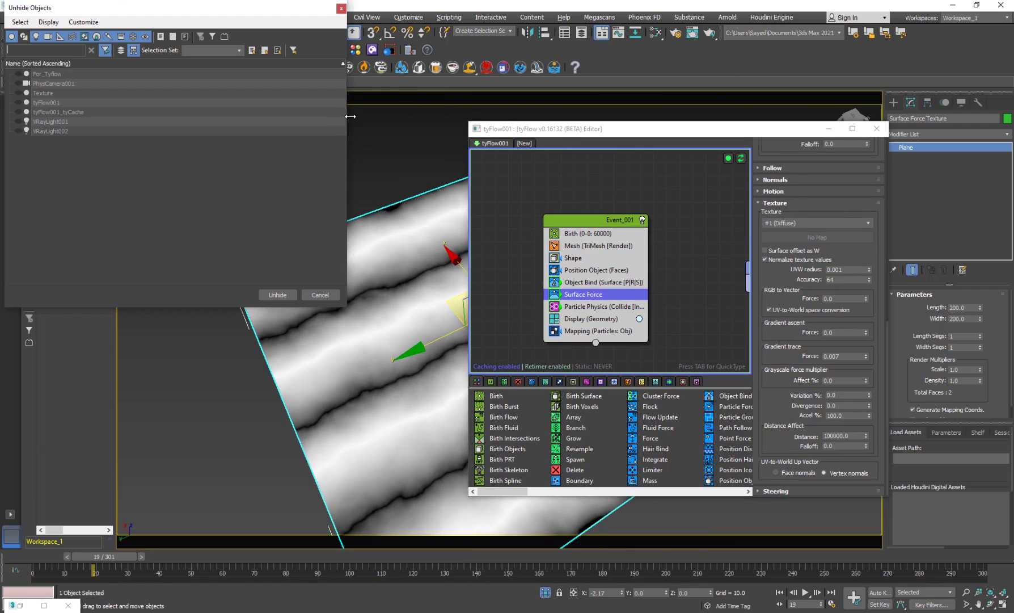
click(341, 9)
right_click(442, 139)
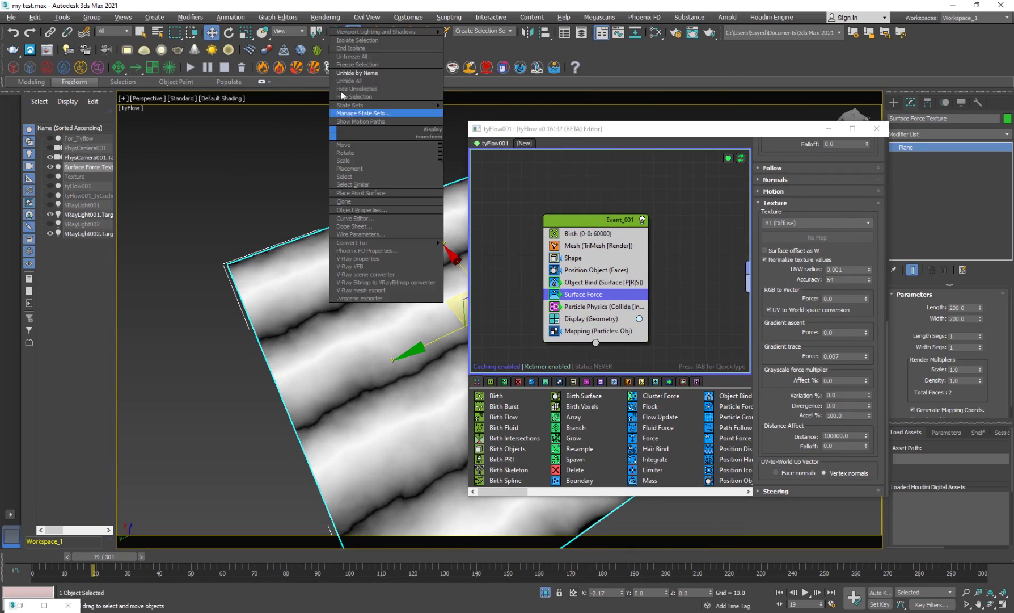
click(353, 49)
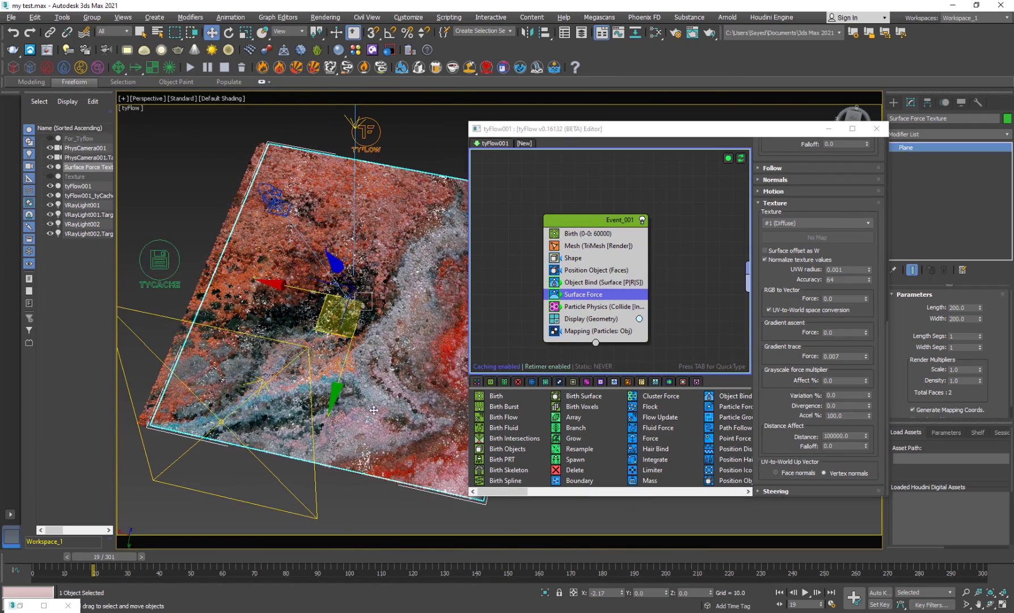
Step: View the particles close up over the Surface Force Texture plane and hide that plane
alt+middle_drag(331, 407, 350, 370)
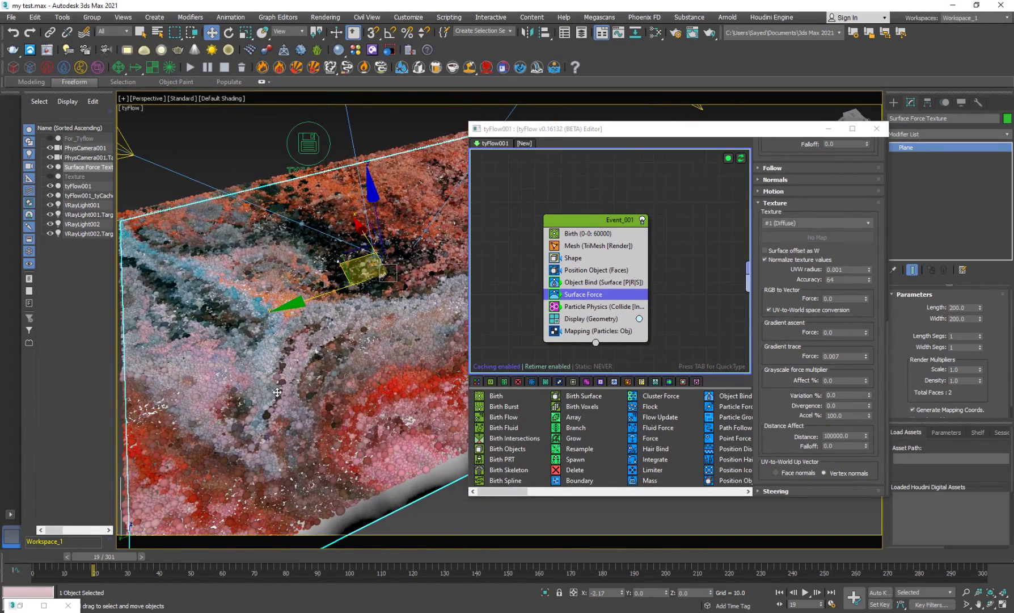
right_click(398, 504)
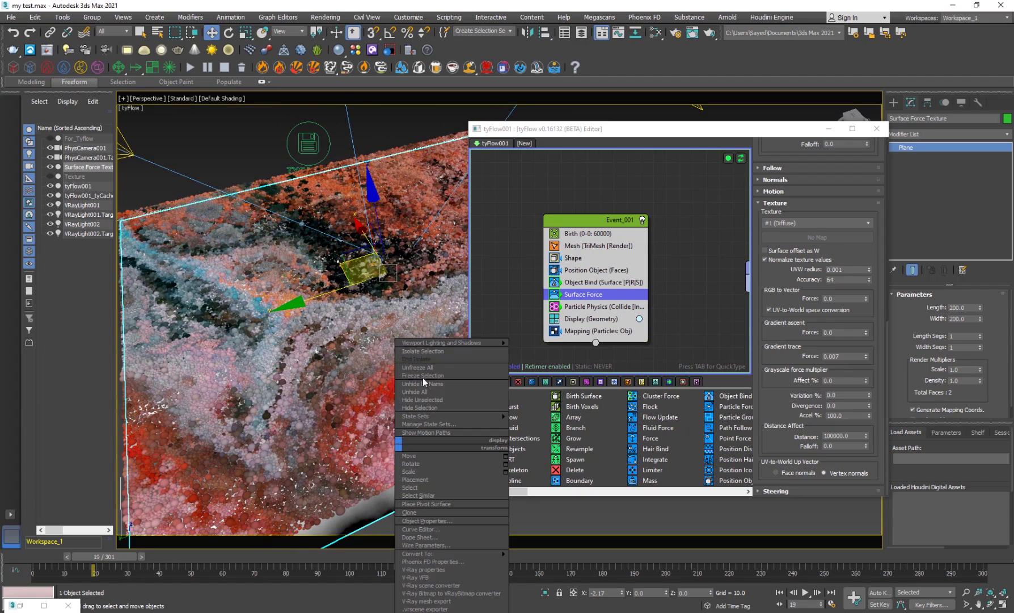
click(422, 407)
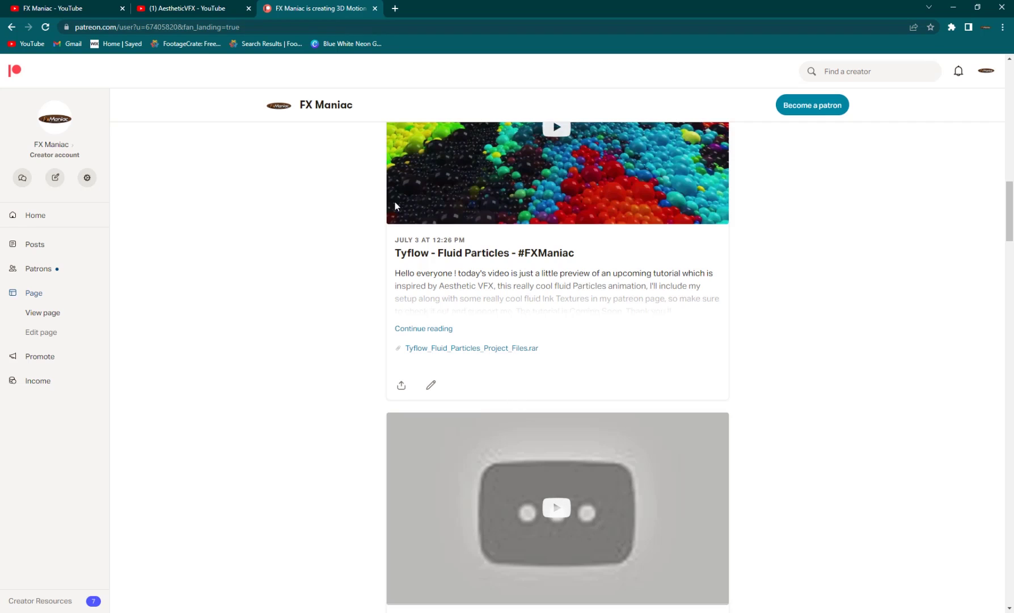
Step: Switch to the FX Maniac Patreon page and point out the Tyflow_Fluid_Particles_Project_Files.rar attachment in the Fluid Particles post
scroll(495, 315, down, 2)
scroll(488, 352, up, 3)
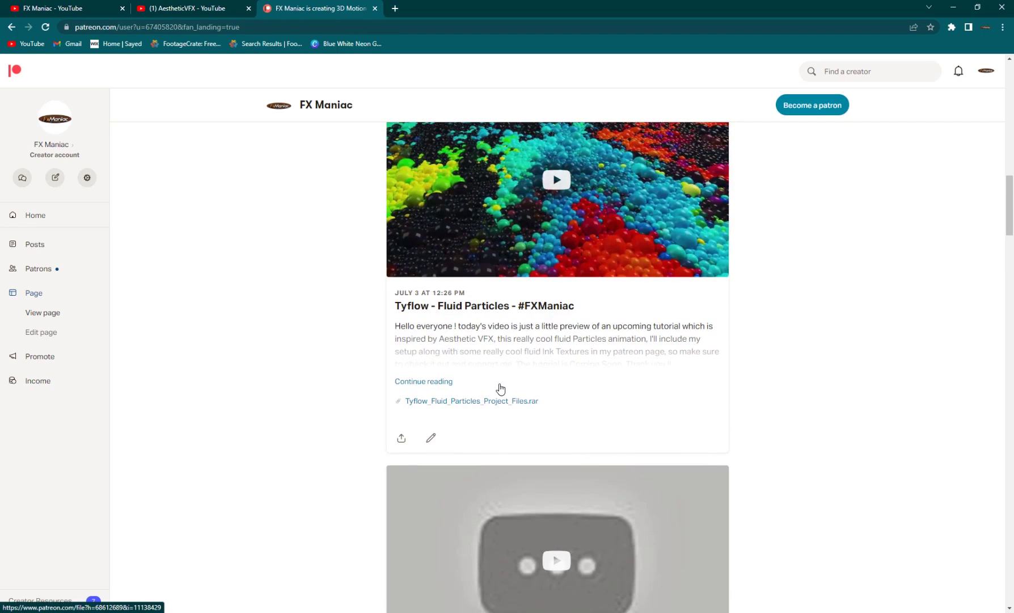
click(449, 404)
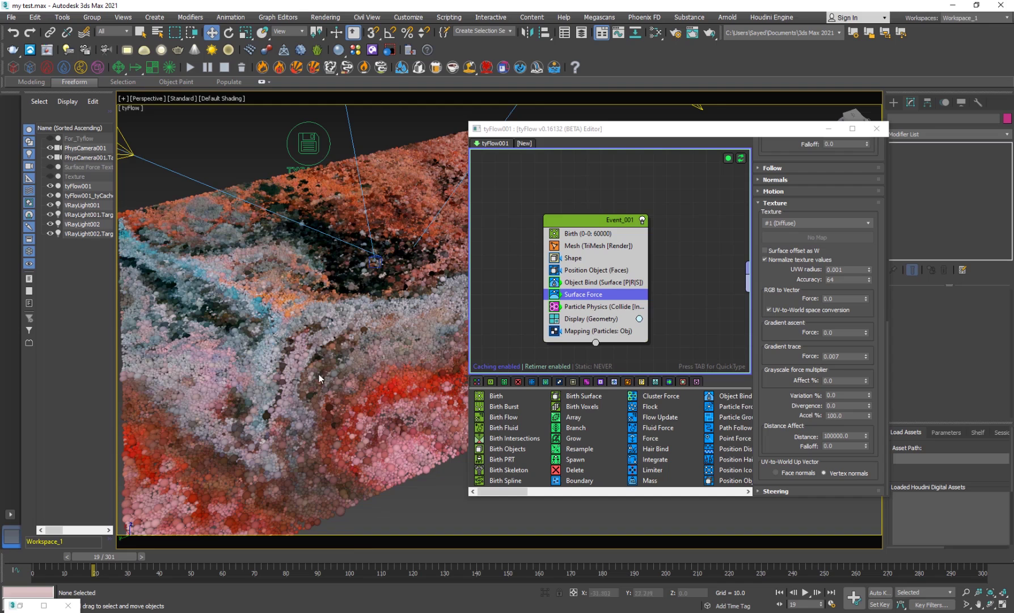
Step: Return to 3ds Max, view the particle surface and open the Particle Physics operator's settings
alt+middle_drag(319, 378, 307, 399)
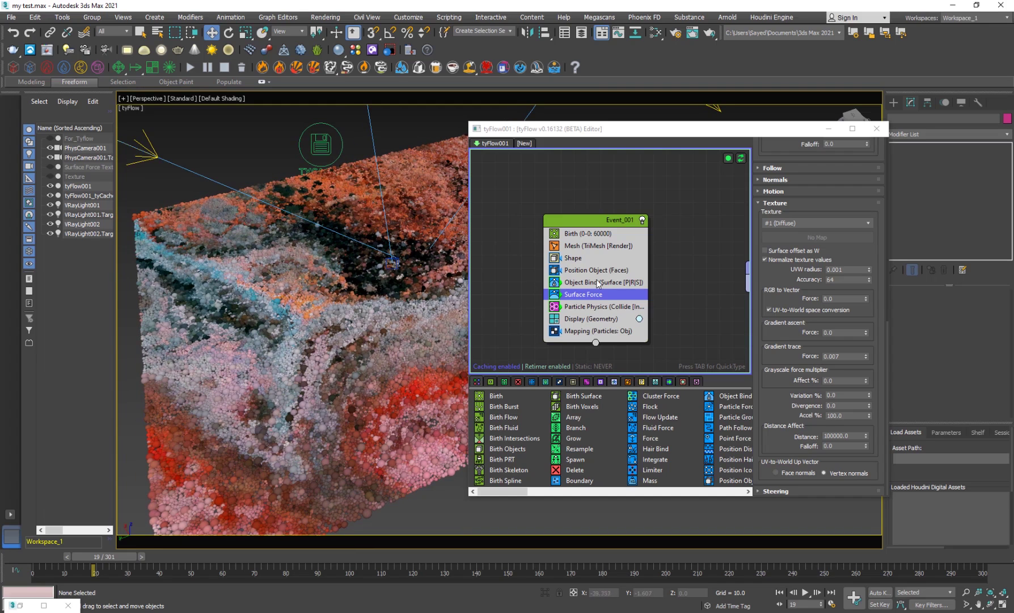
click(621, 309)
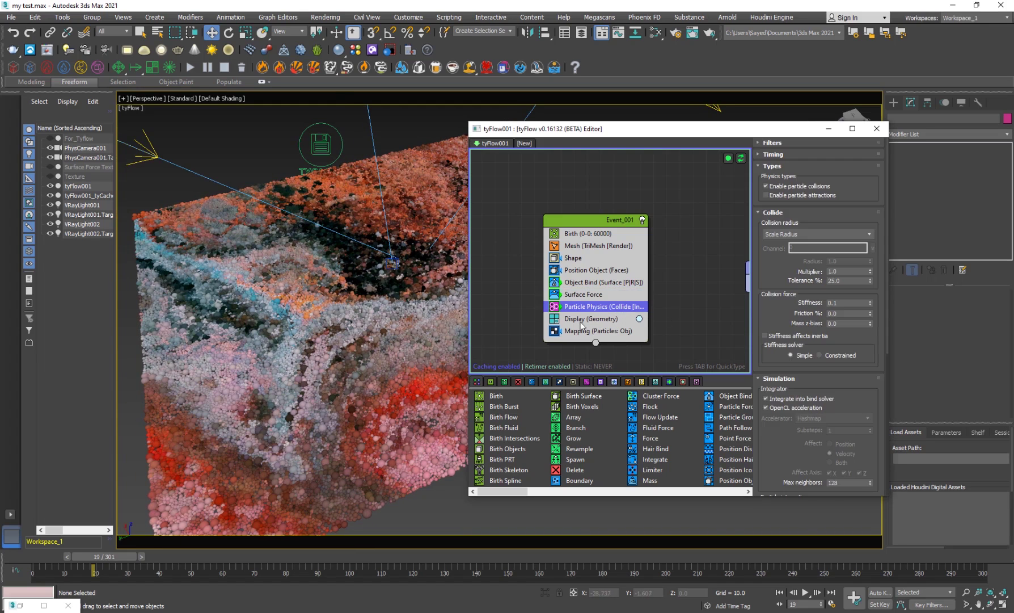
Step: Examine the particles close up and review the Particle Physics operator's collision radius options, keeping Scale Radius, and its simulation settings
scroll(283, 369, up, 5)
scroll(366, 312, down, 5)
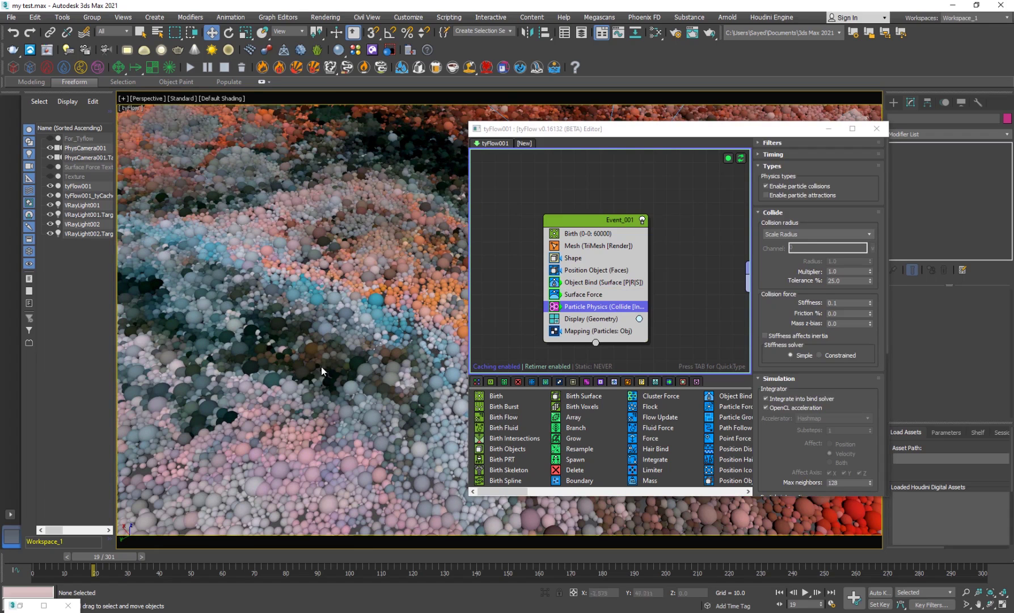
drag(776, 329, 775, 312)
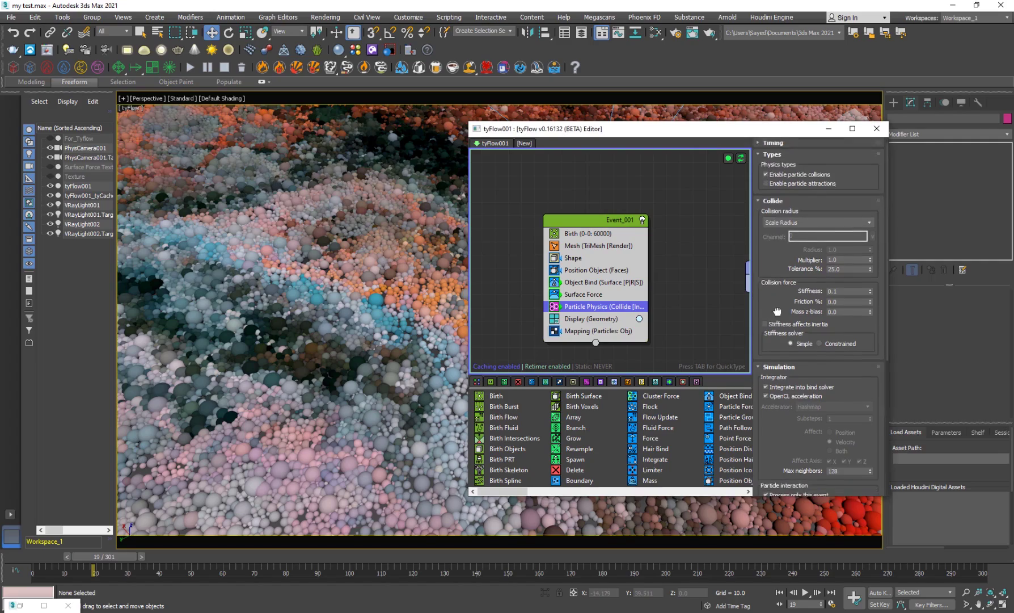
click(799, 223)
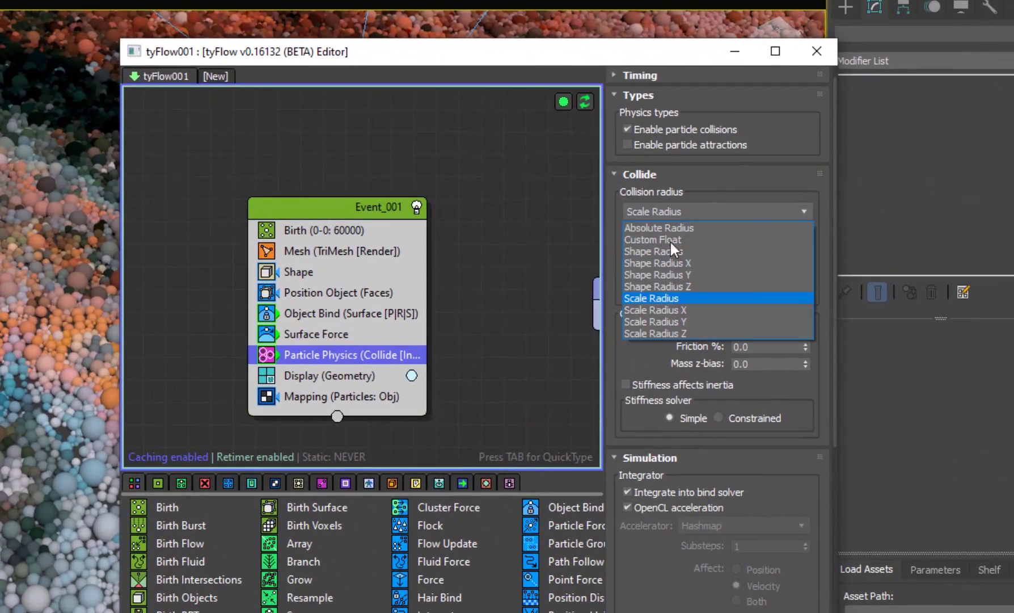
click(657, 296)
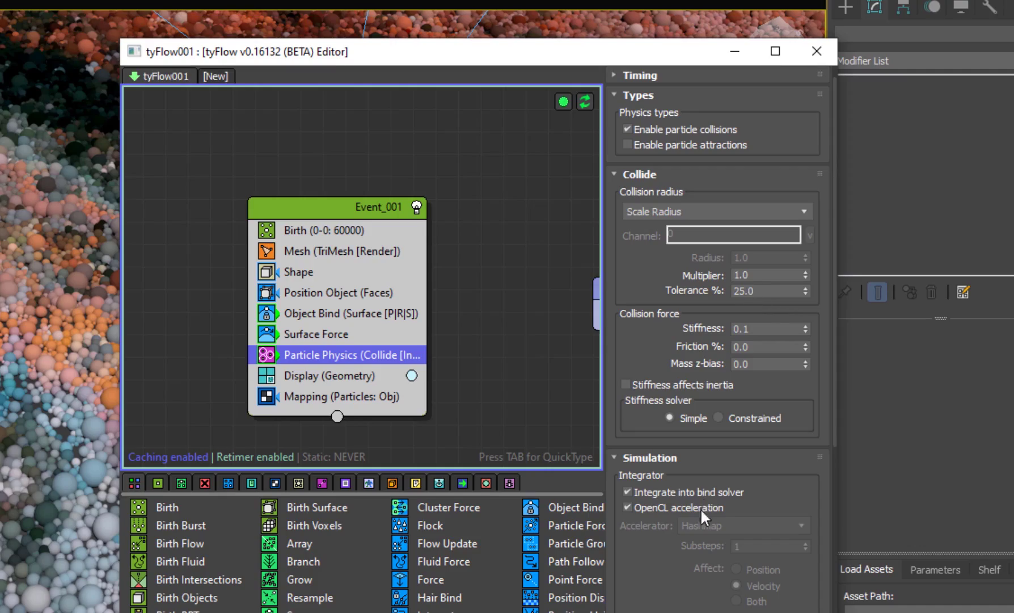
scroll(685, 515, down, 10)
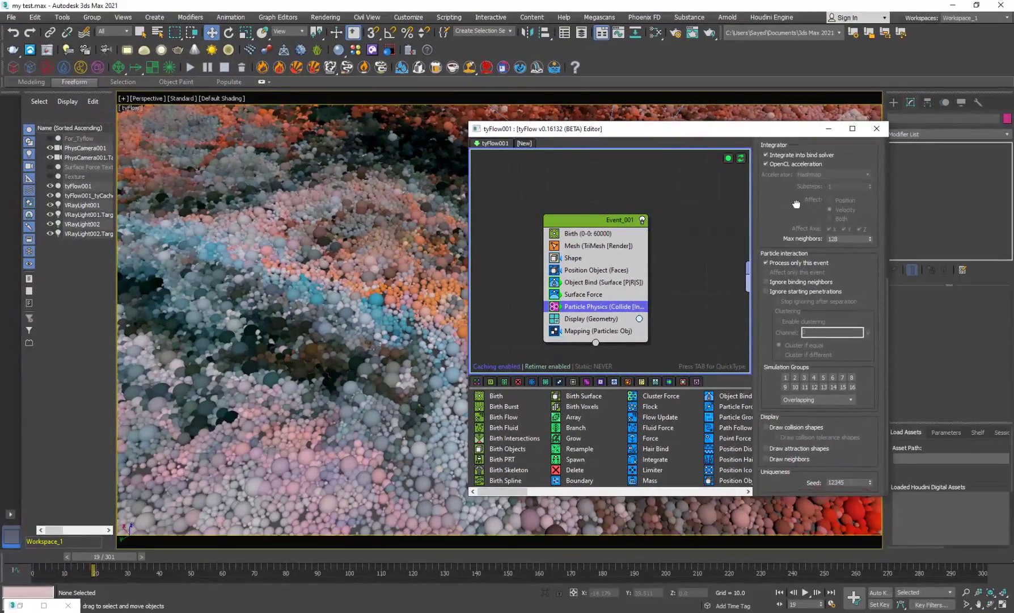
scroll(797, 203, up, 10)
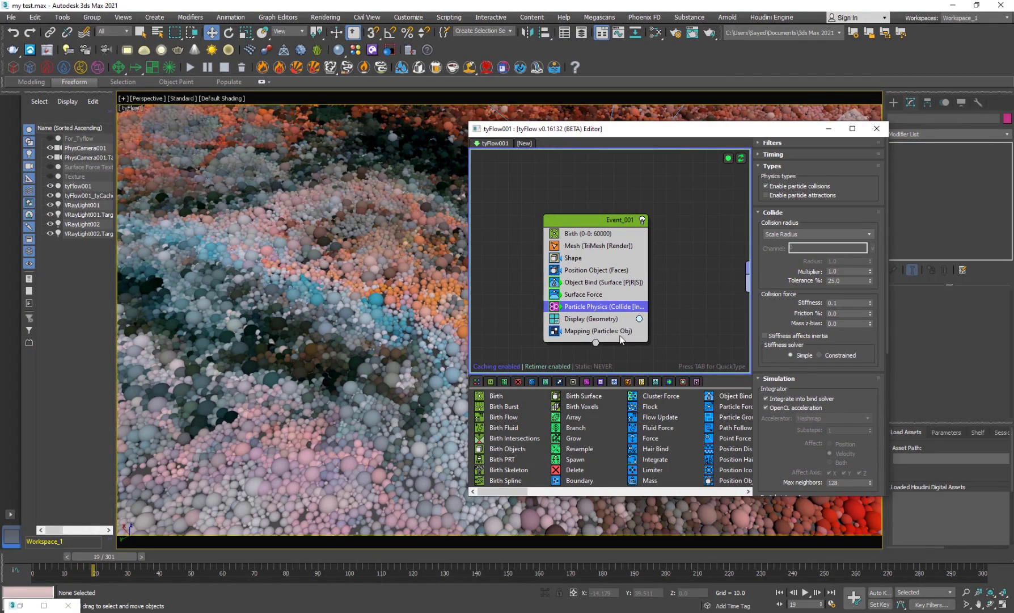
Step: Open the Mapping operator's settings, then select and unhide the For_Tyflow plane
click(591, 329)
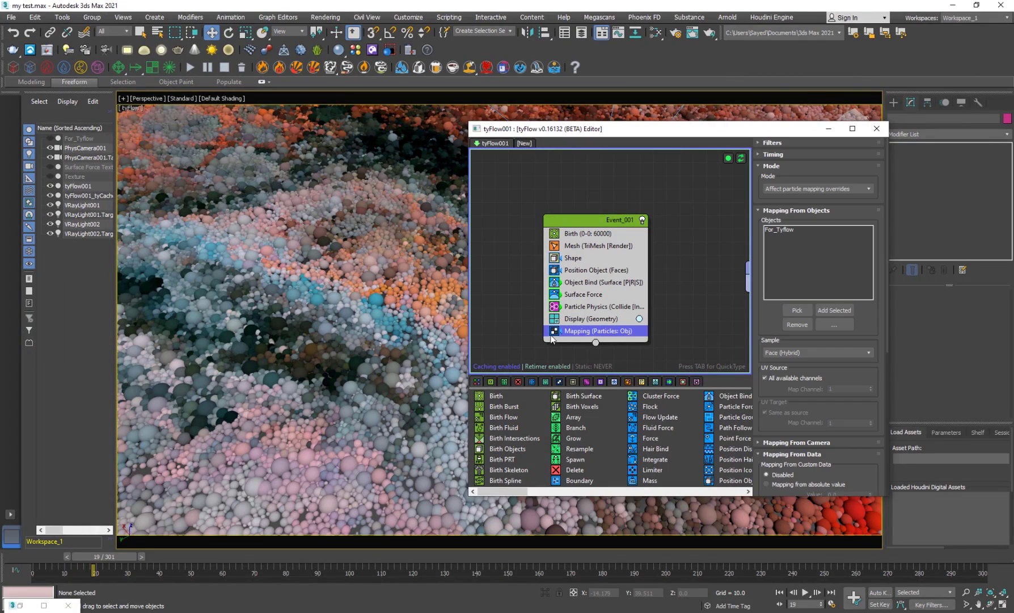
scroll(325, 324, down, 6)
scroll(405, 335, up, 2)
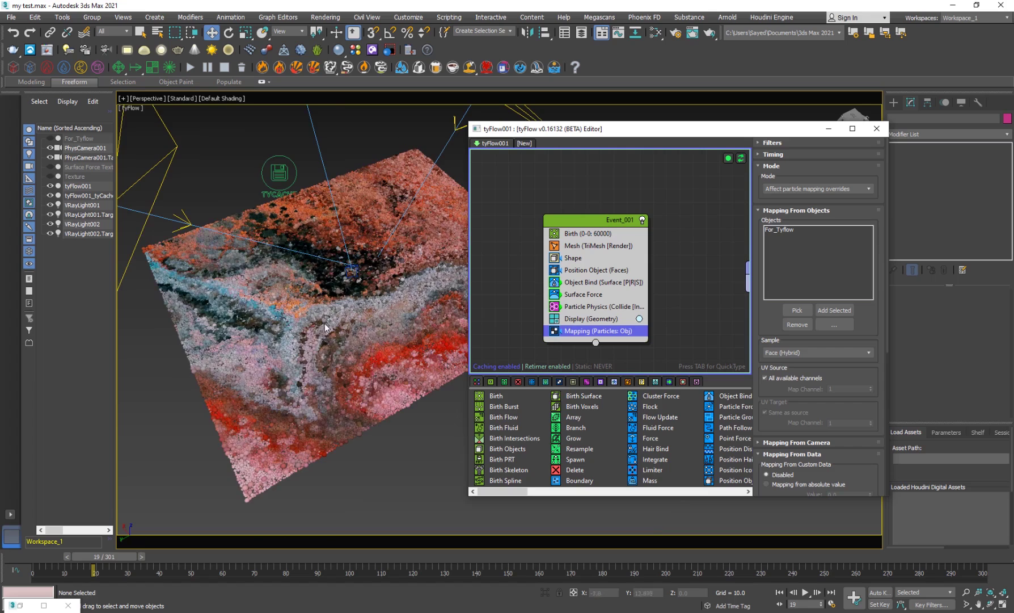
click(79, 138)
scroll(369, 295, up, 3)
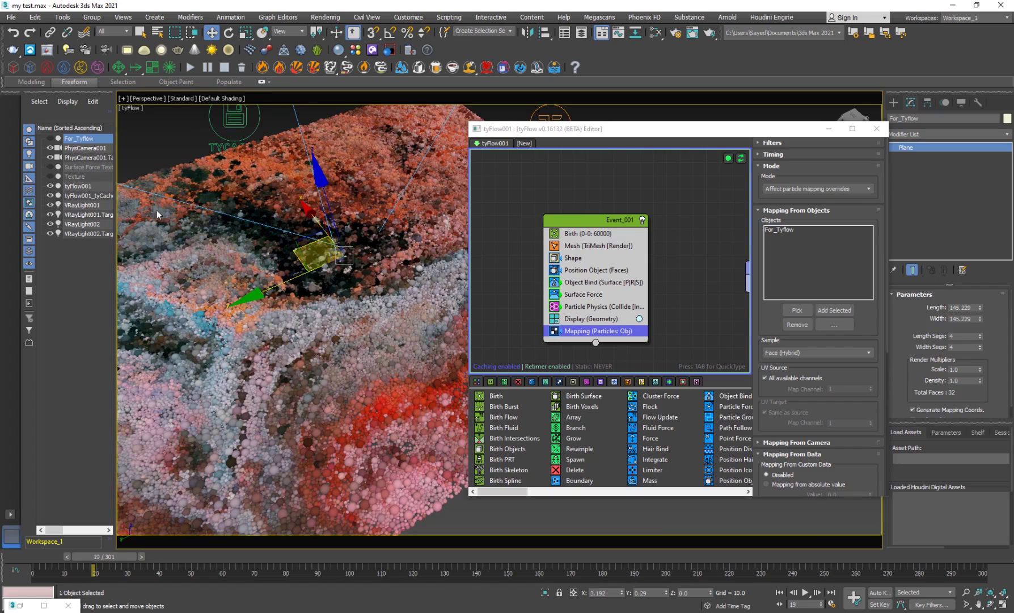
click(50, 138)
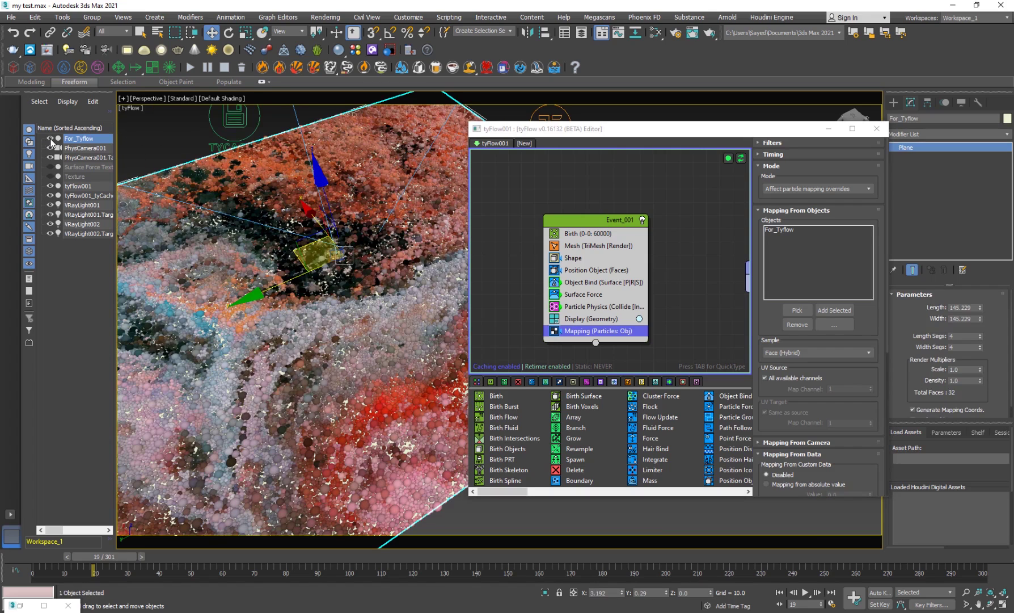
Step: Review the Mapping operator's mode, its For_Tyflow source object and its custom data options
drag(764, 314, 765, 279)
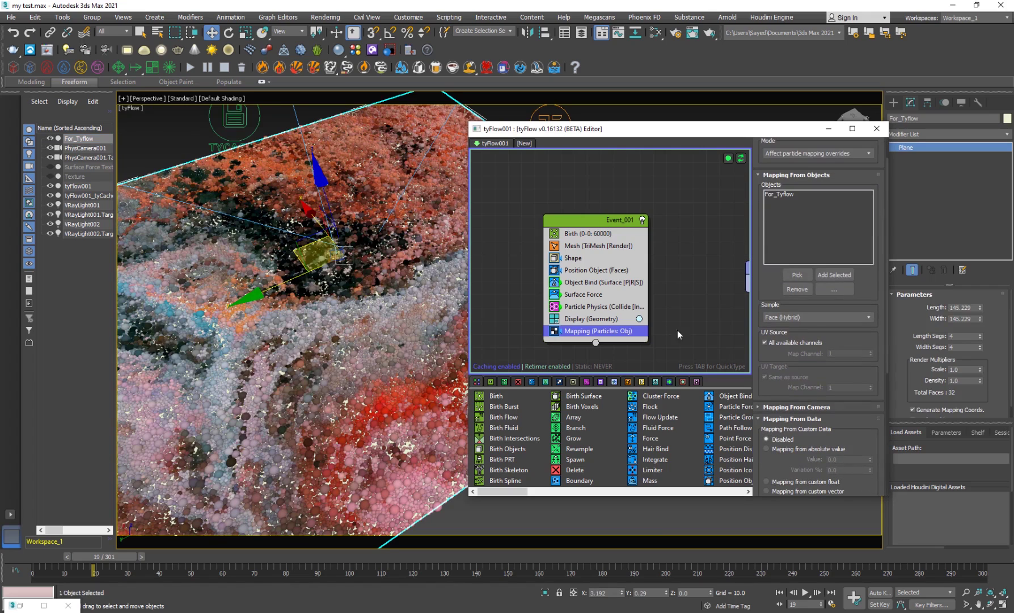
click(793, 196)
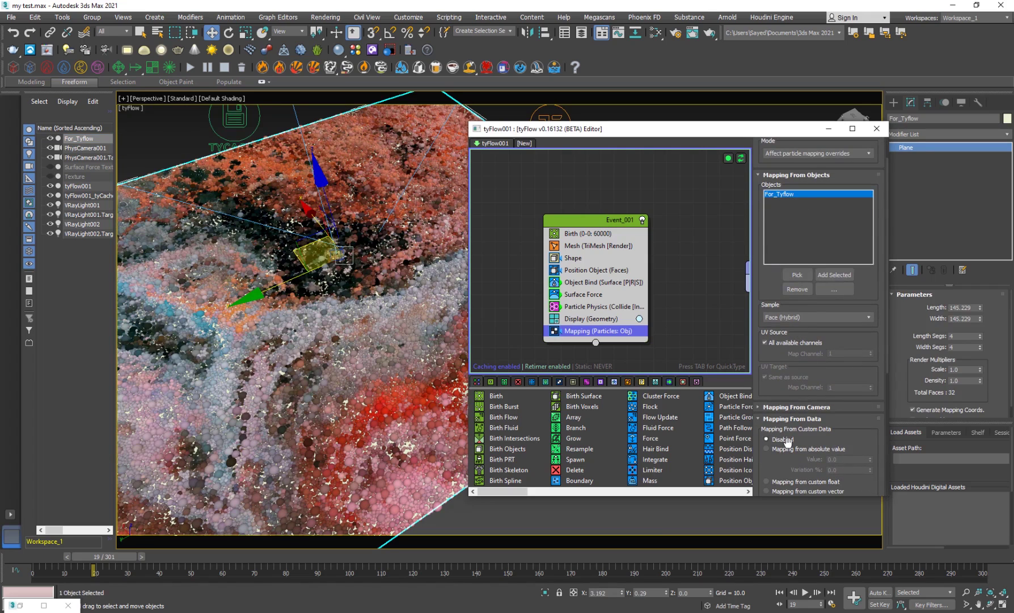
scroll(809, 266, up, 2)
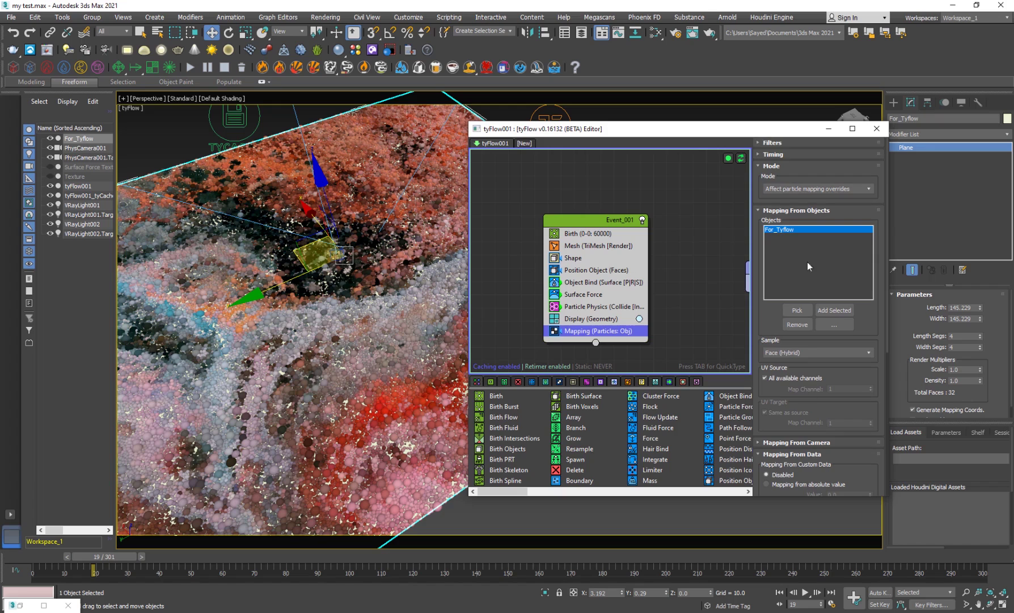
click(783, 193)
click(830, 199)
scroll(322, 360, down, 5)
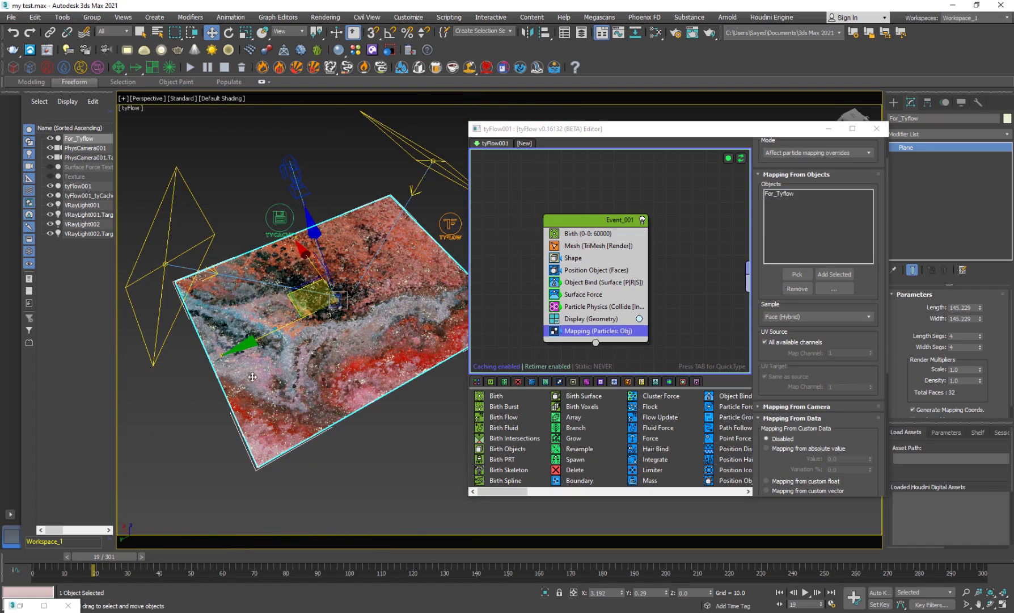
Step: Restore the Slate Material Editor, assign the Material #28 VRayMtl to tyFlow001 and minimize the editor
click(42, 605)
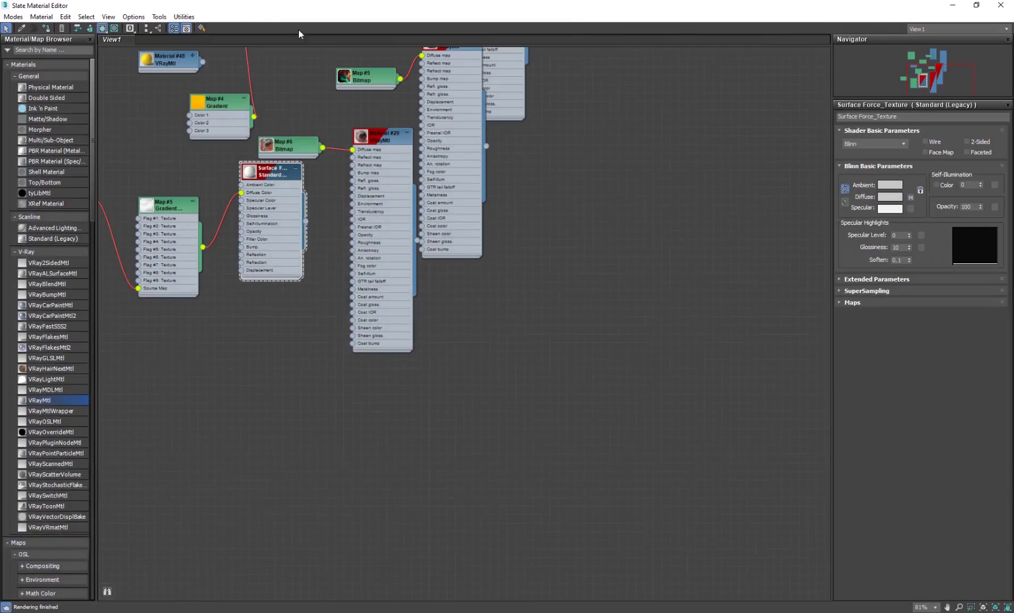
drag(301, 6, 641, 199)
drag(794, 197, 632, 269)
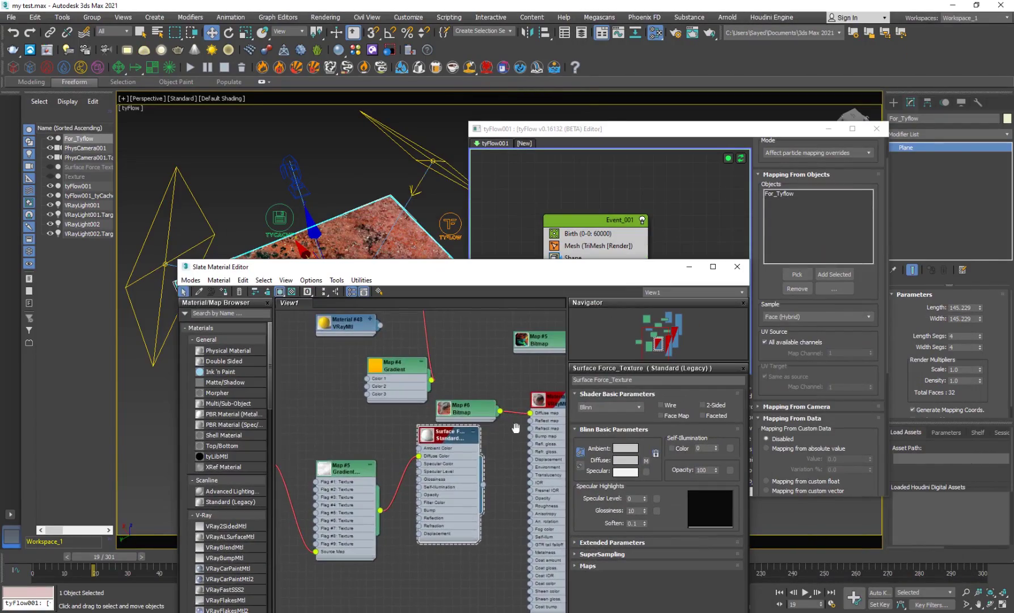
middle_drag(516, 428, 401, 488)
double_click(446, 474)
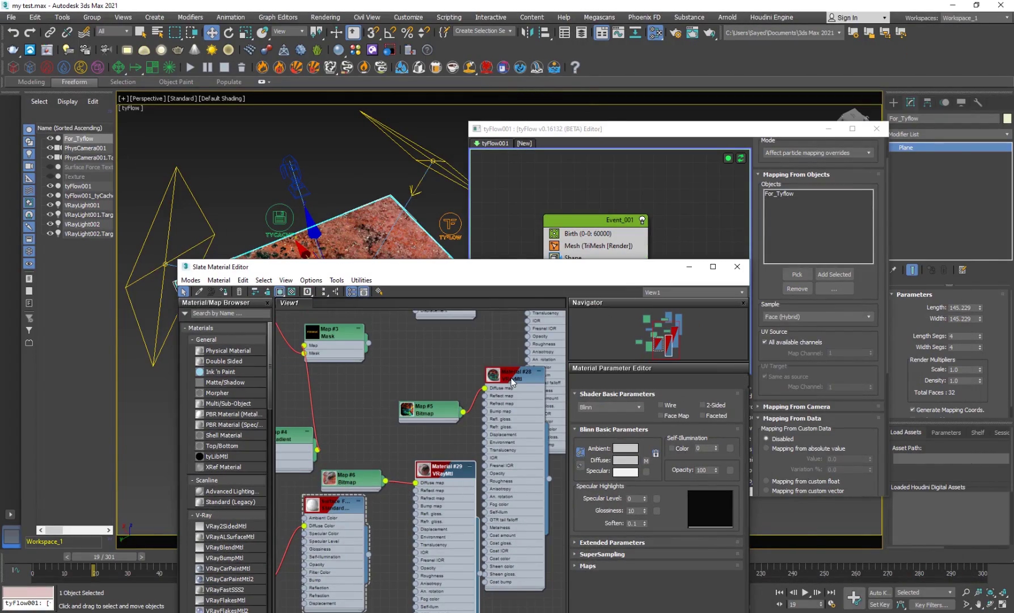
click(452, 230)
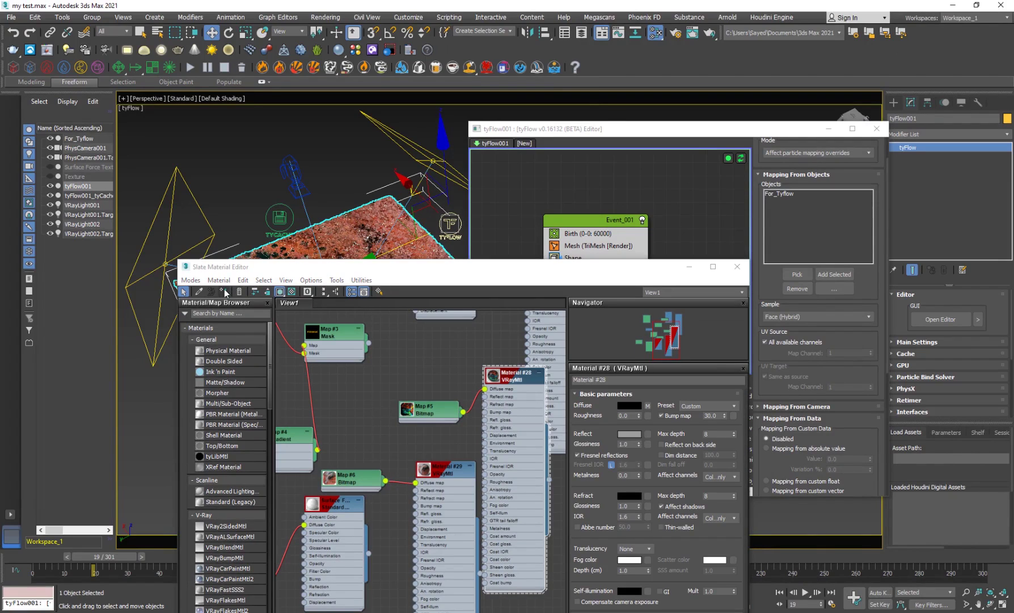
click(689, 267)
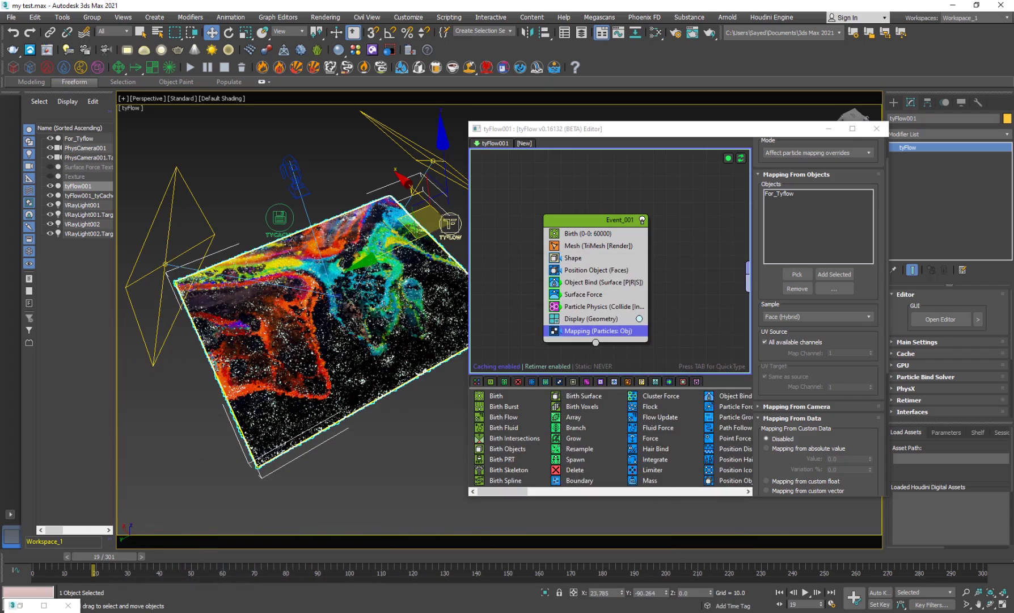
Step: Disable the Mapping operator and inspect the particles close up without the plane's mapping
click(556, 333)
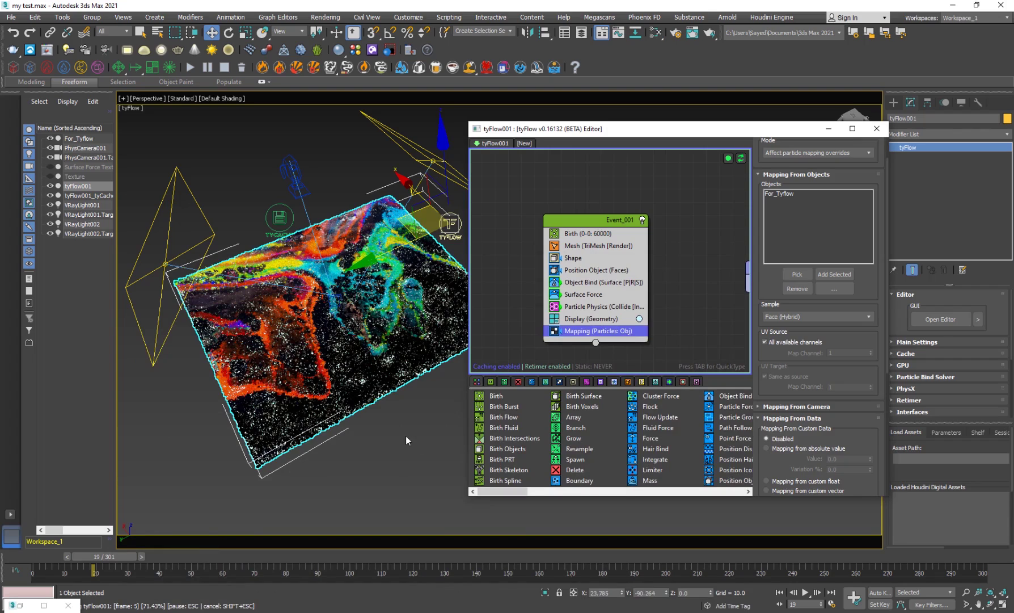
click(407, 465)
scroll(369, 323, up, 4)
scroll(349, 354, up, 8)
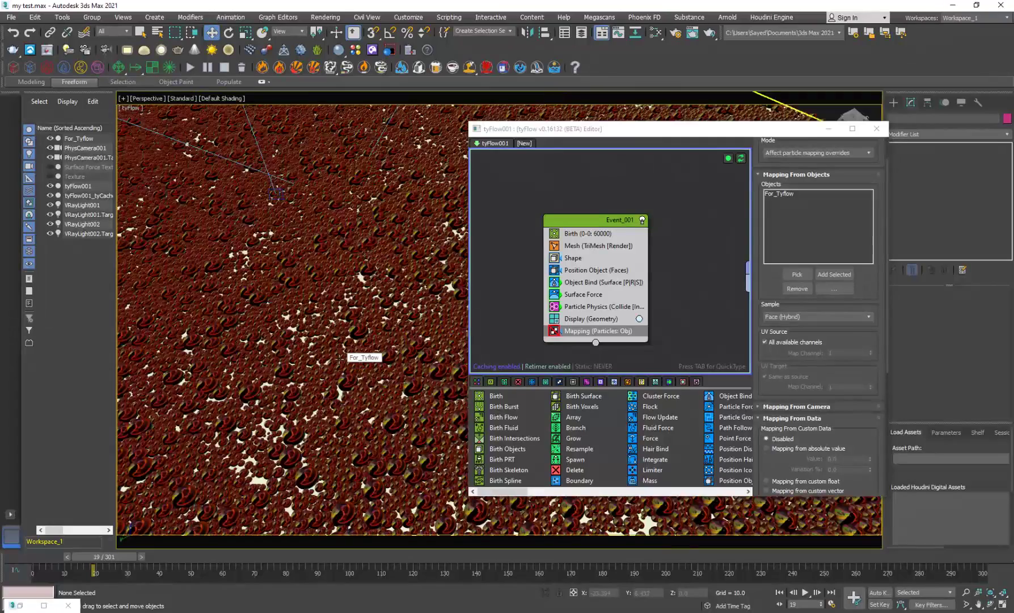
scroll(353, 351, down, 10)
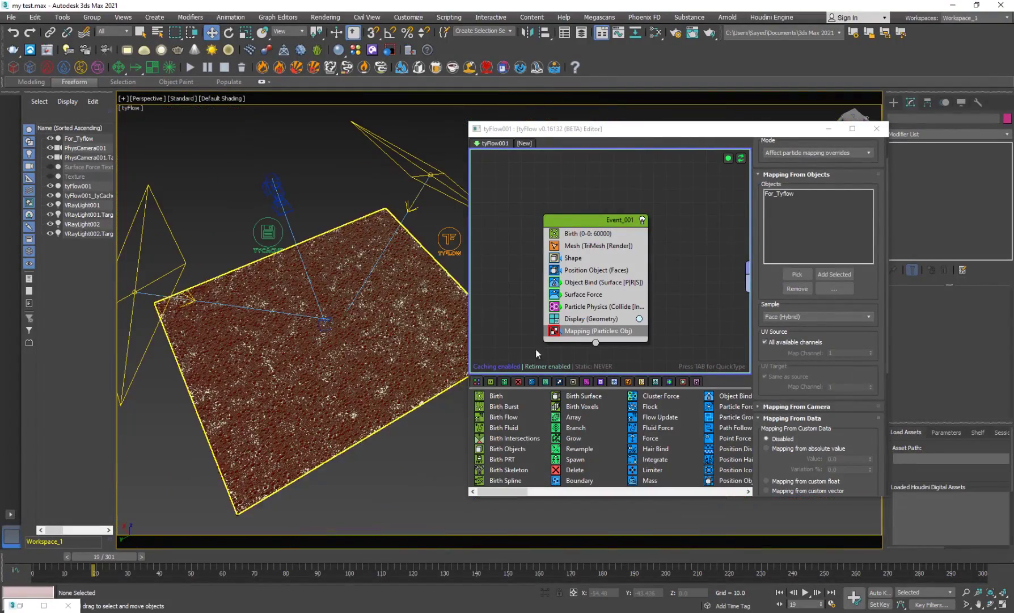
Step: Enable the Mapping operator again and recentre the particle plane in the viewport
click(596, 331)
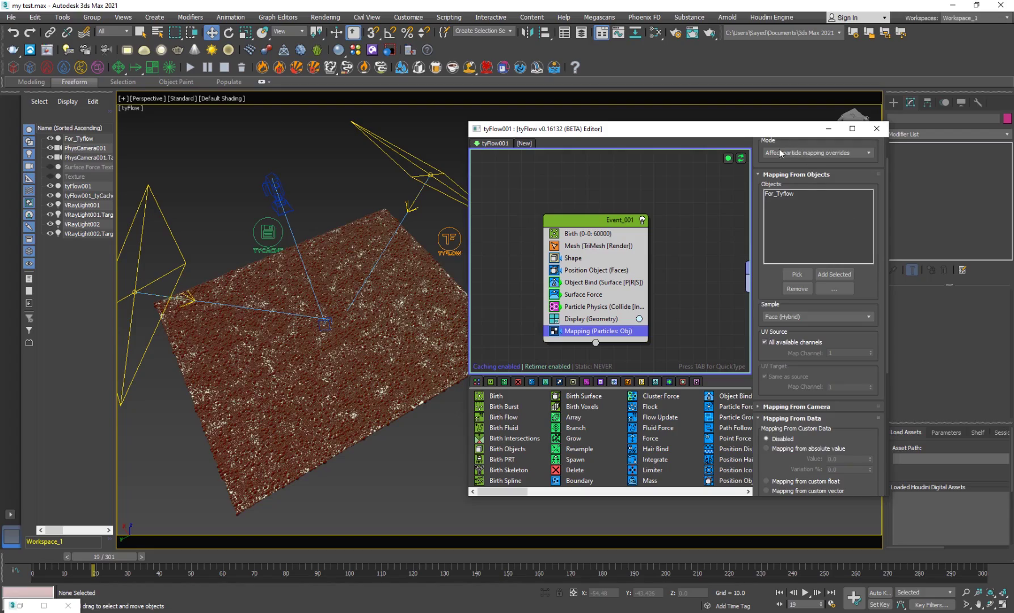
scroll(786, 164, up, 2)
middle_drag(322, 336, 359, 333)
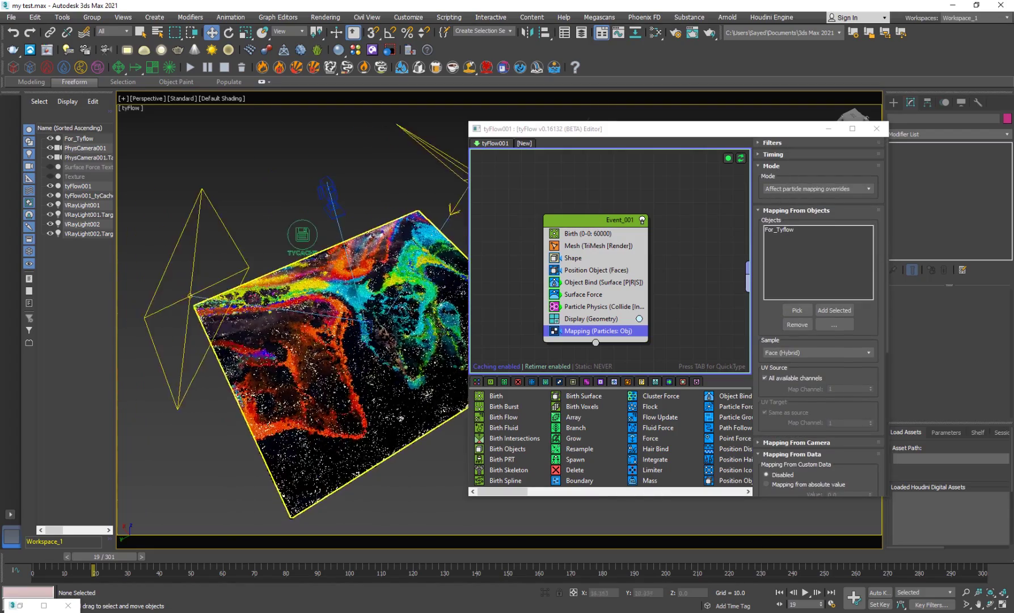
Step: Examine the textured particle plane and its lights from several angles and select the tyFlow001_tyCache object
scroll(340, 334, up, 3)
scroll(338, 395, down, 2)
alt+middle_drag(210, 306, 256, 298)
scroll(255, 298, down, 4)
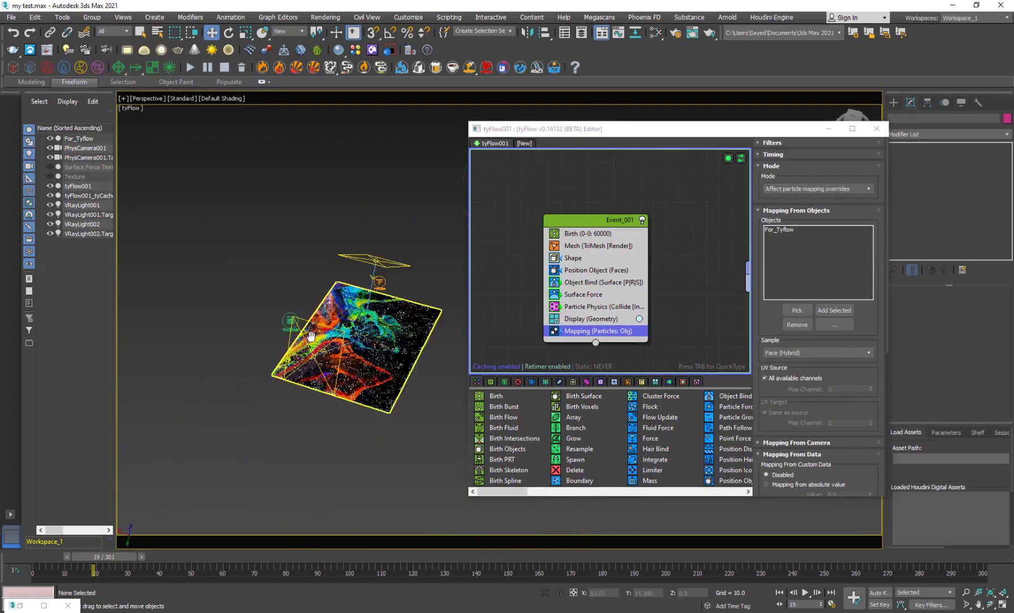
alt+middle_drag(306, 335, 344, 368)
click(381, 307)
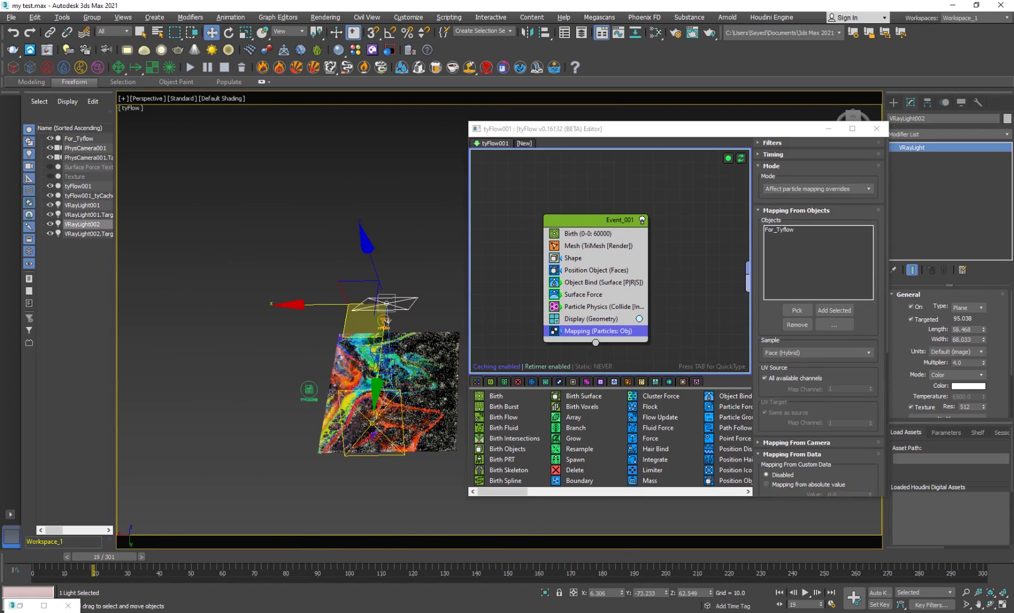
alt+middle_drag(390, 409, 414, 367)
scroll(319, 411, up, 3)
scroll(319, 406, up, 2)
click(306, 338)
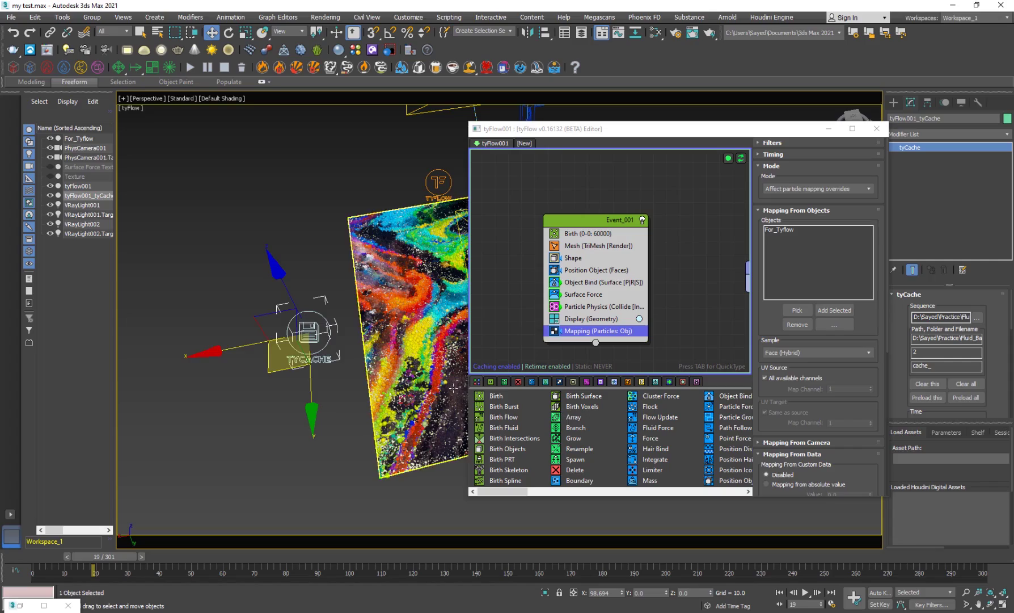
Step: Inspect the coloured particle bands close up across different areas and angles of the plane
middle_drag(453, 363, 381, 355)
scroll(381, 347, up, 3)
middle_drag(382, 309, 305, 331)
scroll(309, 327, up, 4)
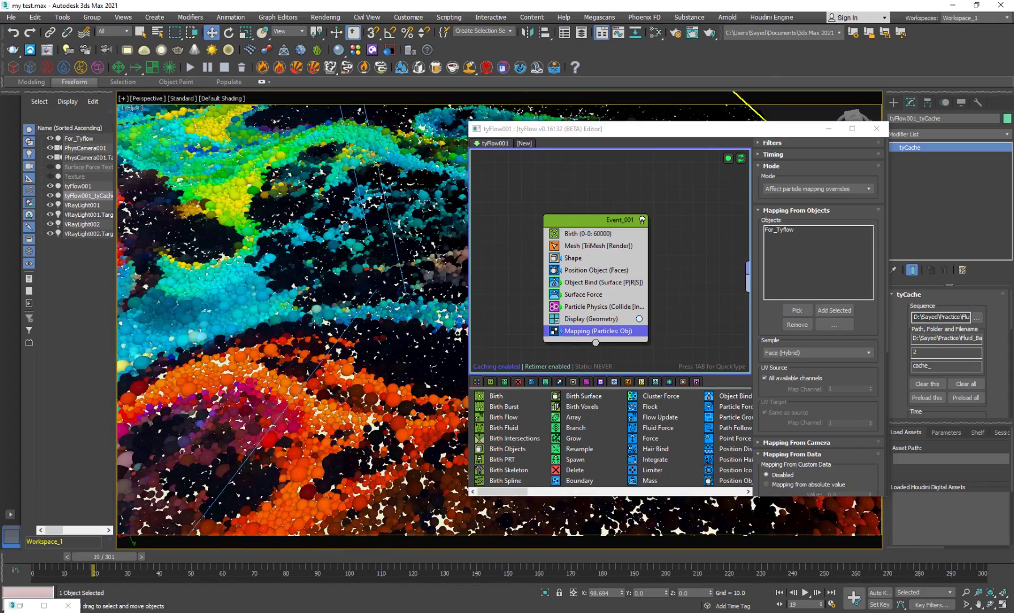
scroll(274, 309, down, 5)
scroll(270, 355, up, 3)
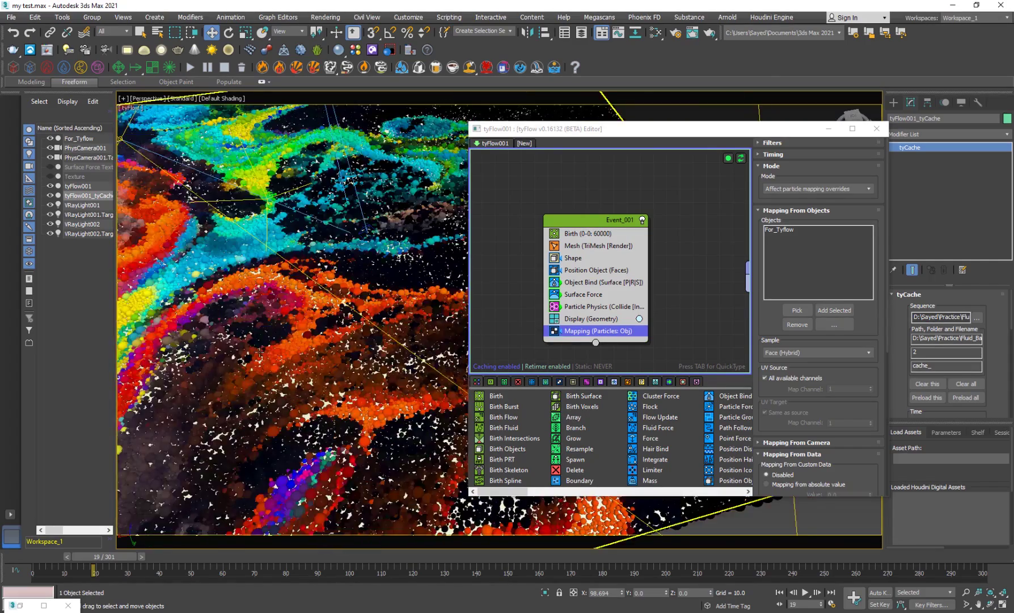
alt+middle_drag(270, 356, 306, 372)
scroll(226, 272, down, 5)
middle_drag(188, 238, 270, 326)
scroll(270, 326, up, 5)
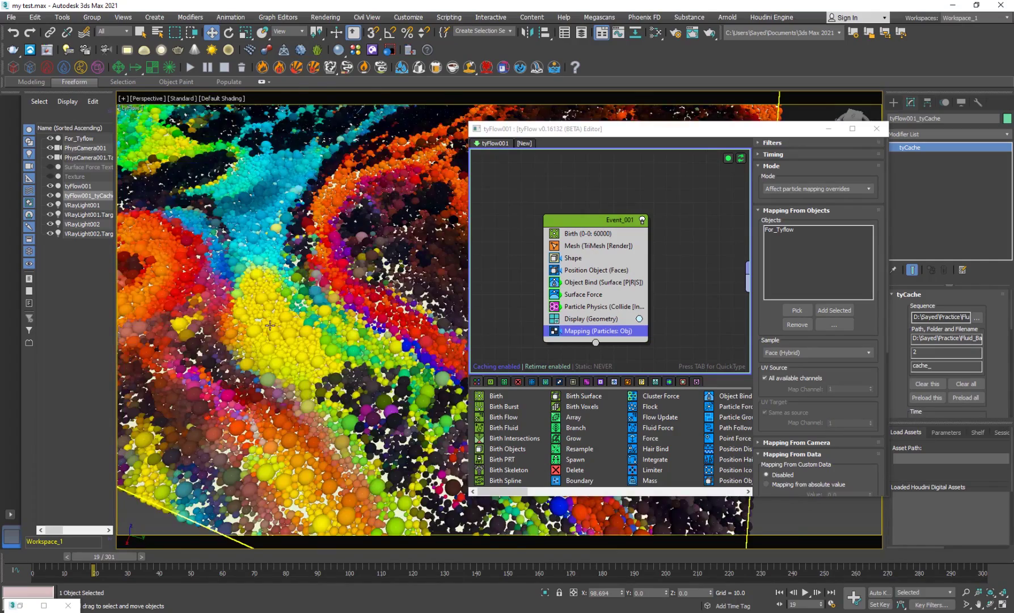
scroll(270, 326, down, 2)
scroll(267, 306, down, 5)
mouse_move(341, 318)
alt+middle_down()
mouse_move(339, 378)
mouse_move(322, 326)
alt+middle_up()
scroll(322, 326, up, 5)
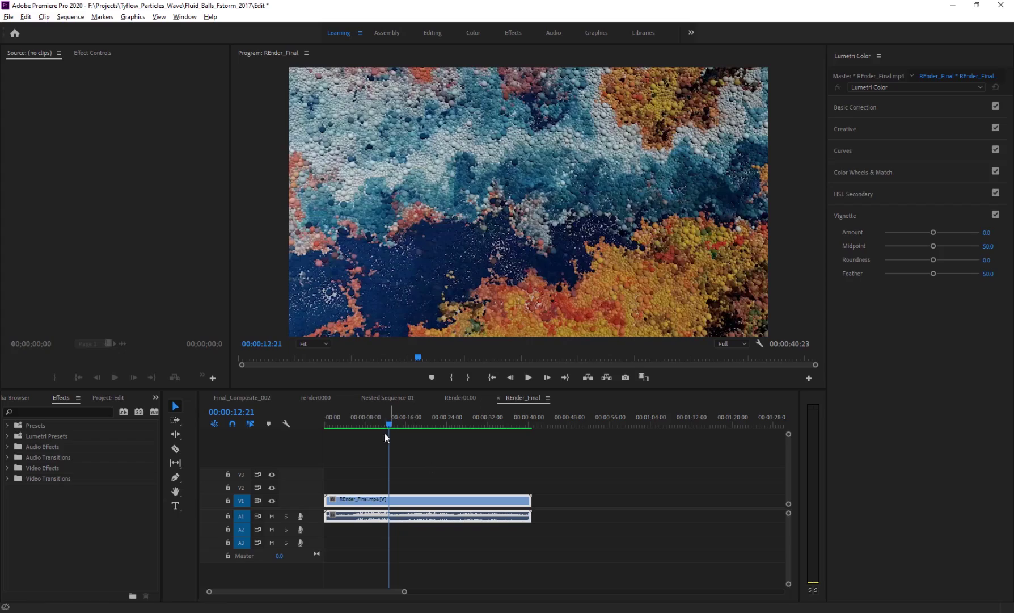
Step: Scrub the REnder_Final sequence in Premiere Pro to 00:00:15:29, then return to 3ds Max and view the particles closer
drag(384, 433, 405, 454)
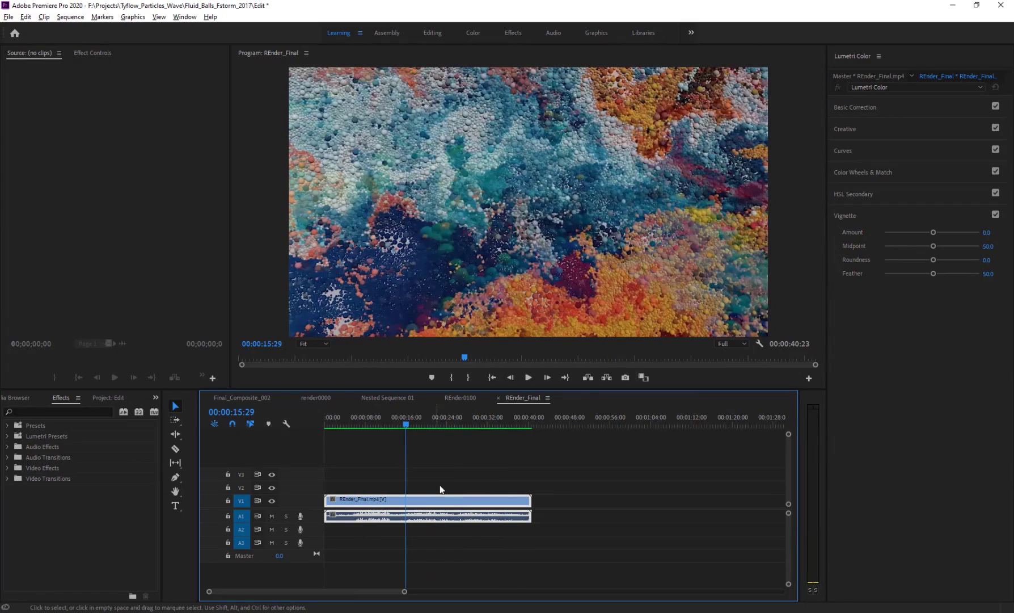
click(333, 611)
scroll(332, 446, up, 3)
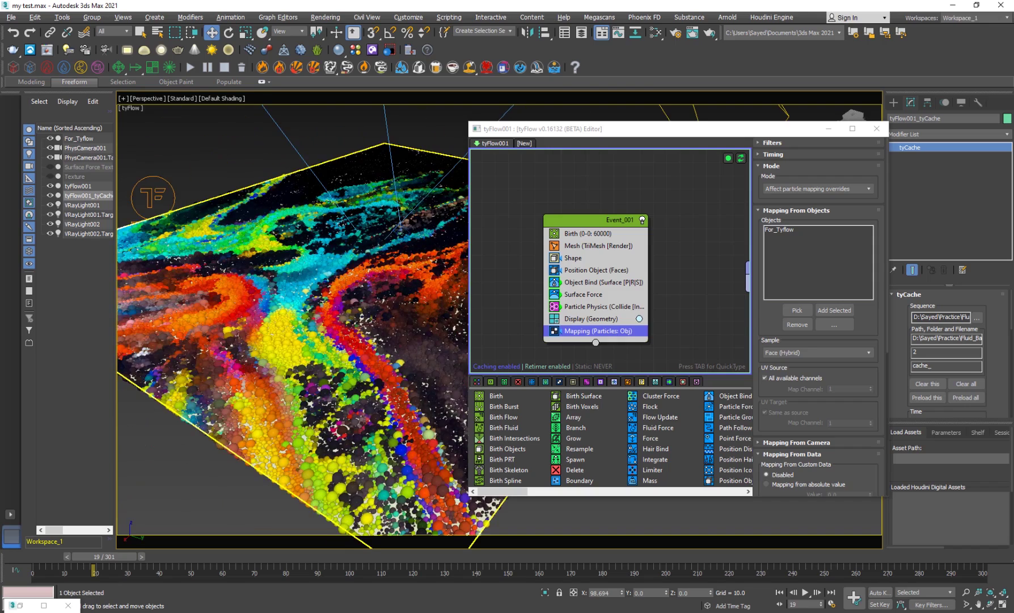
scroll(331, 445, up, 3)
scroll(331, 446, up, 2)
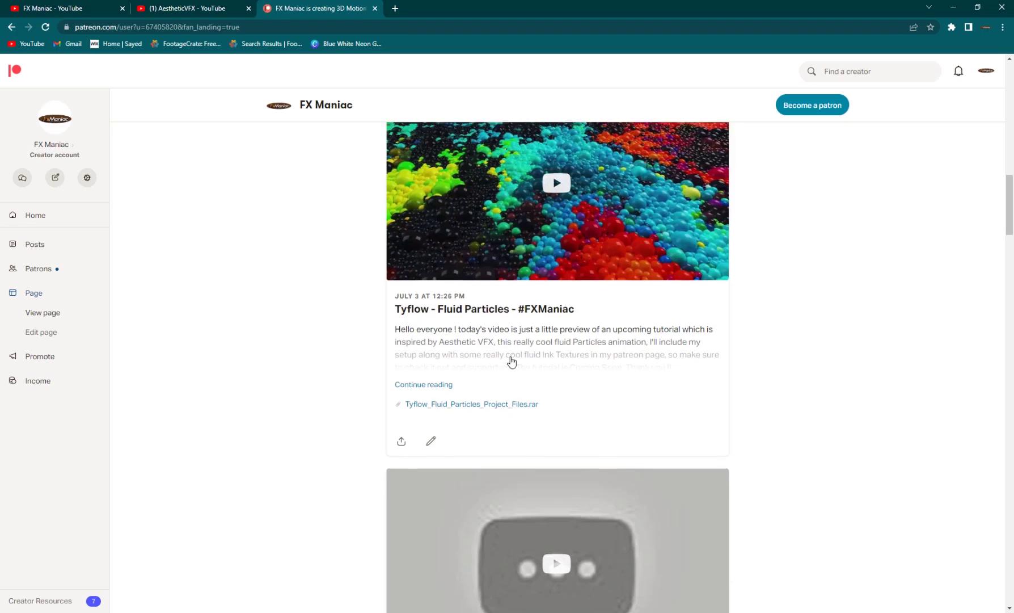
Step: Show the Tyflow - Fluid Particles post on Patreon, then browse the FX Maniac YouTube channel's videos
scroll(512, 361, up, 2)
scroll(563, 435, down, 2)
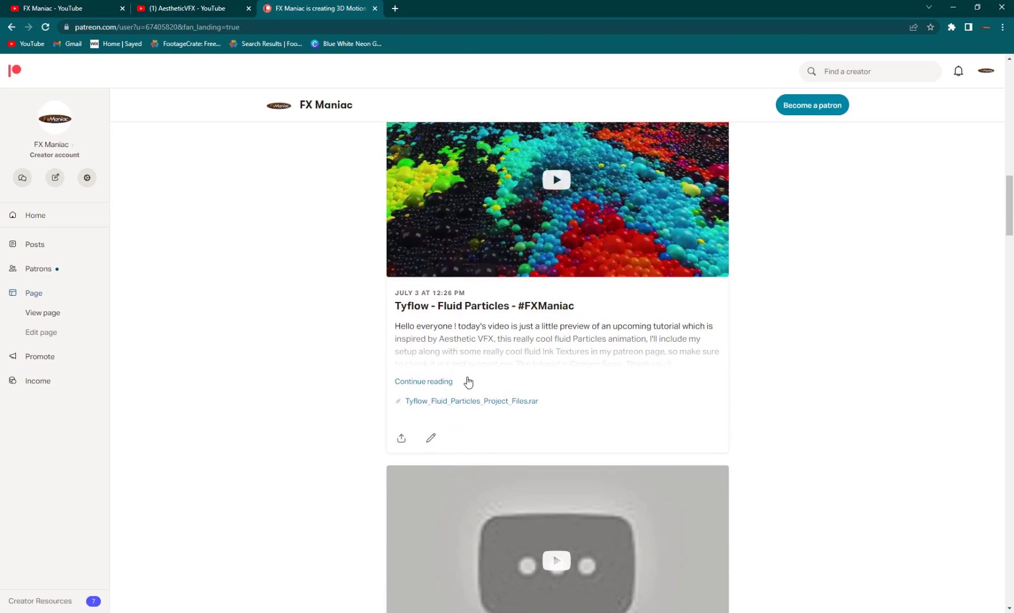
click(66, 7)
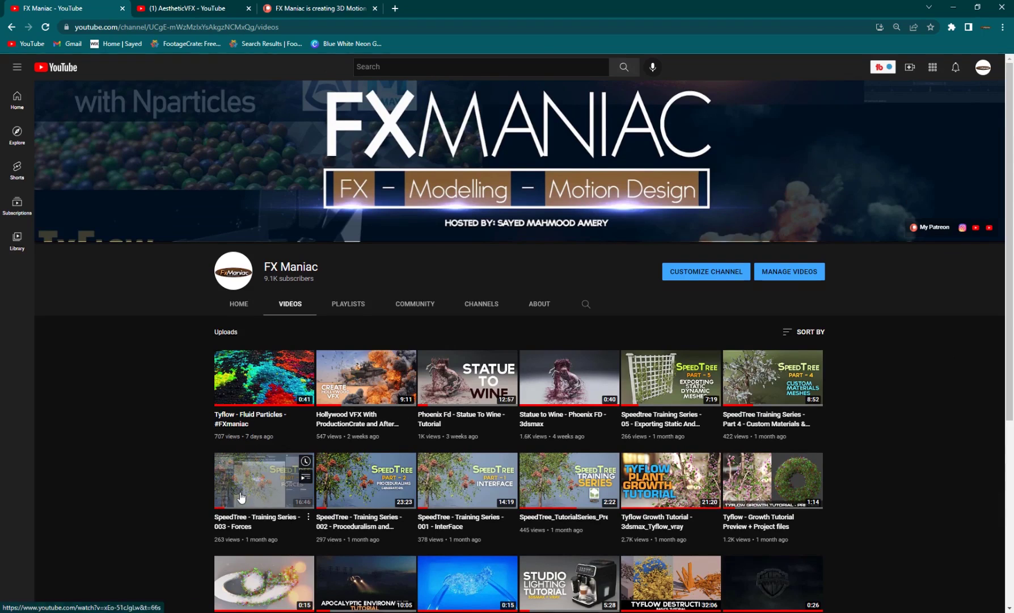
scroll(451, 453, down, 3)
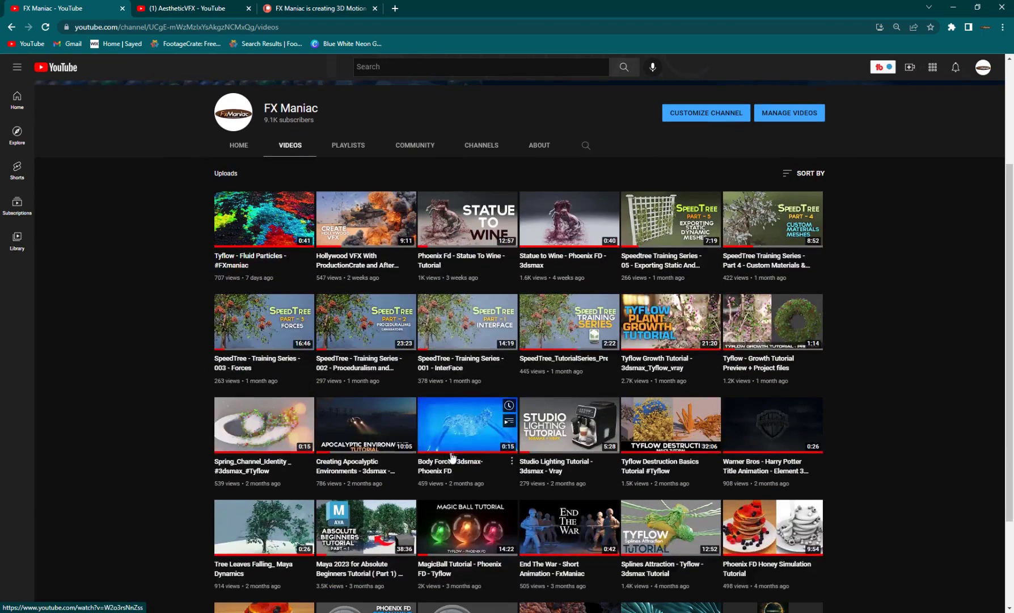